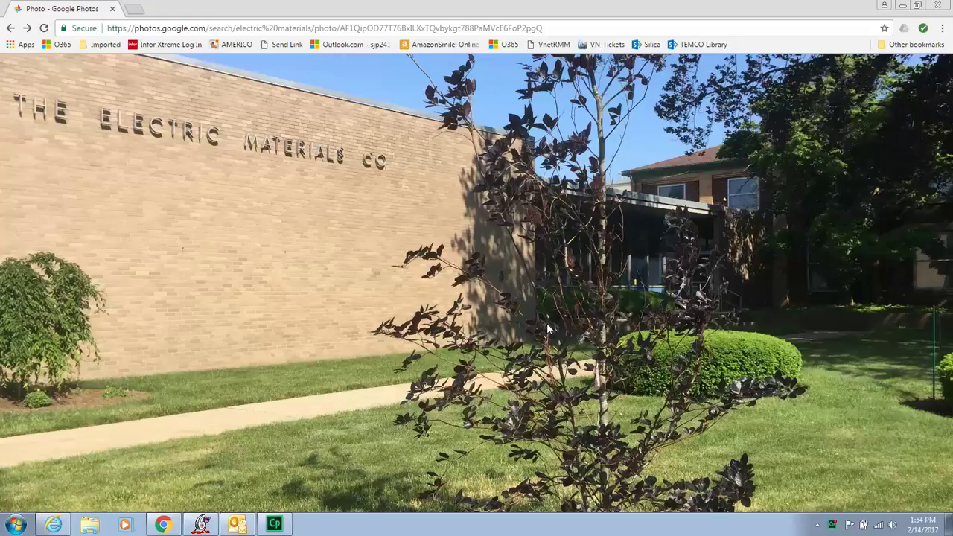
Open the TEMCO Library SharePoint site and browse its ISO Procedures document library.
mouse_move(544, 327)
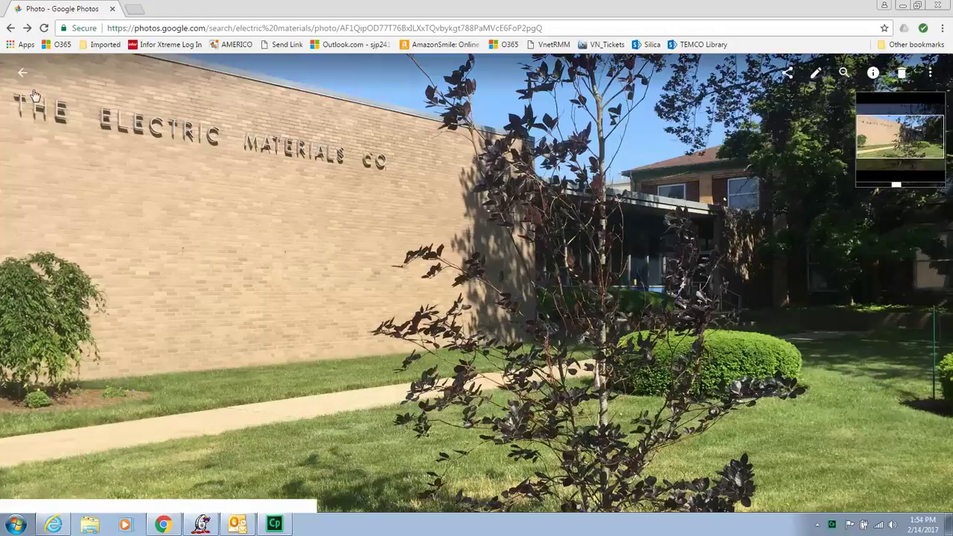
left_click(700, 46)
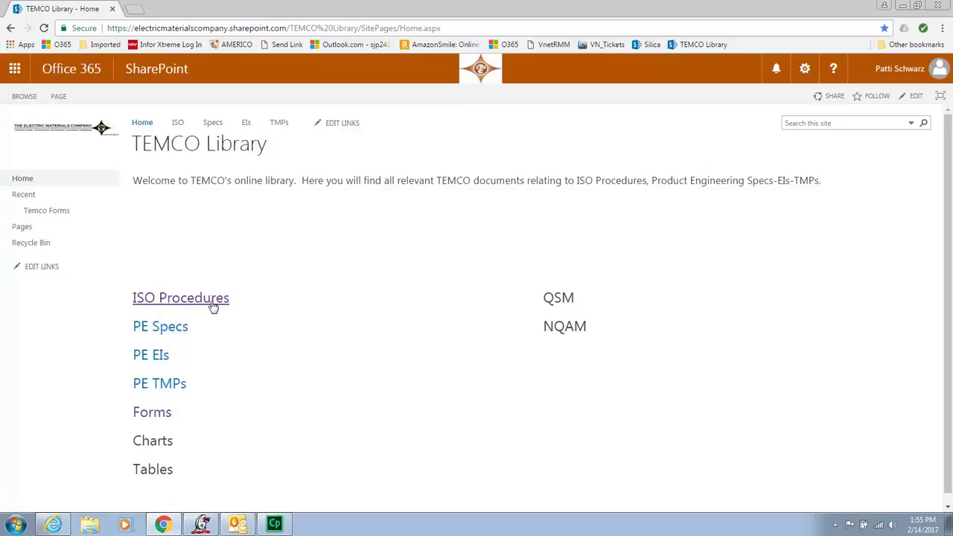
left_click(213, 303)
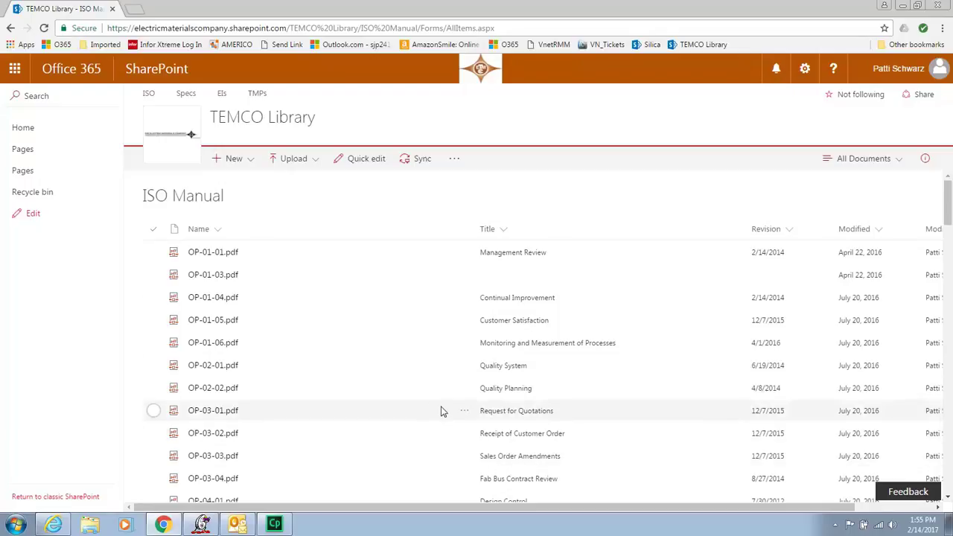
Return to the TEMCO Library home page, sign out of Office 365, and minimize Chrome.
left_click(21, 128)
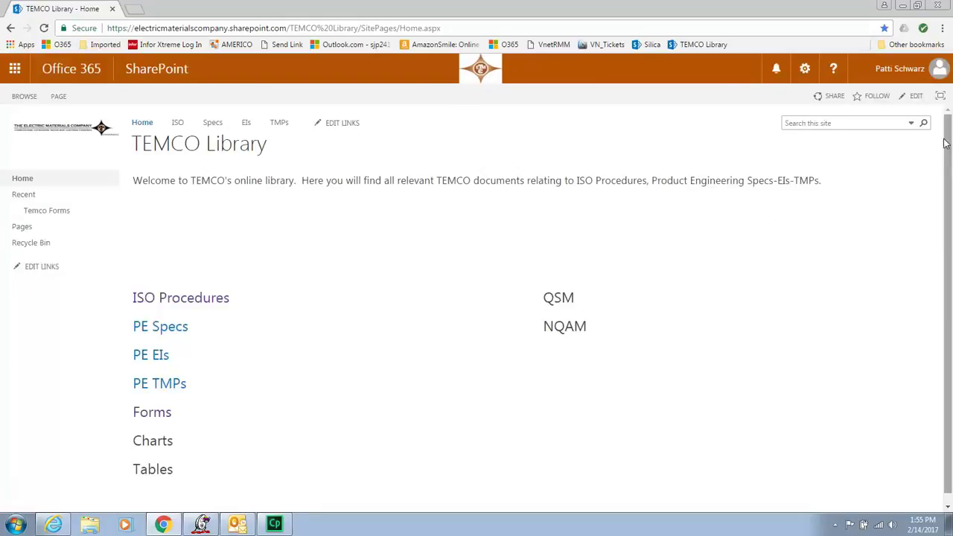
left_click(920, 75)
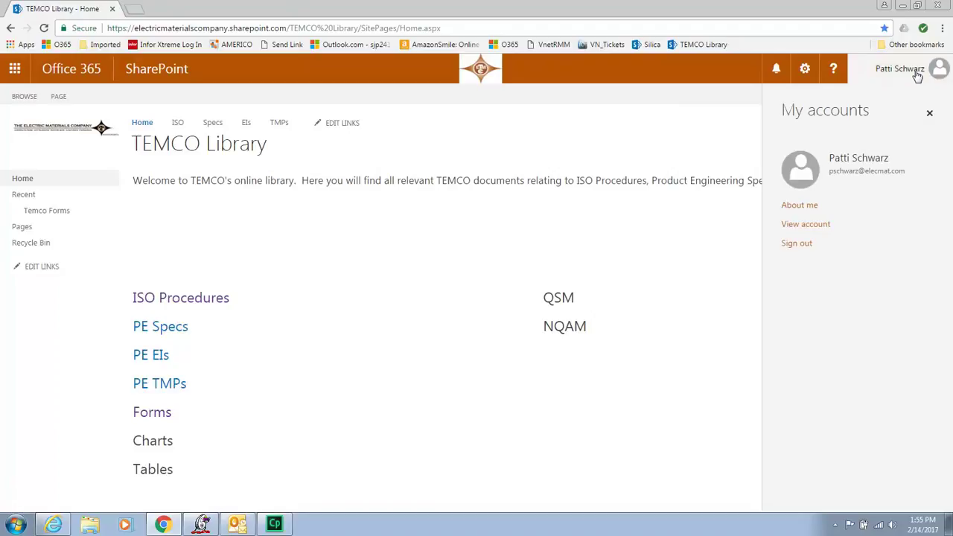
left_click(794, 246)
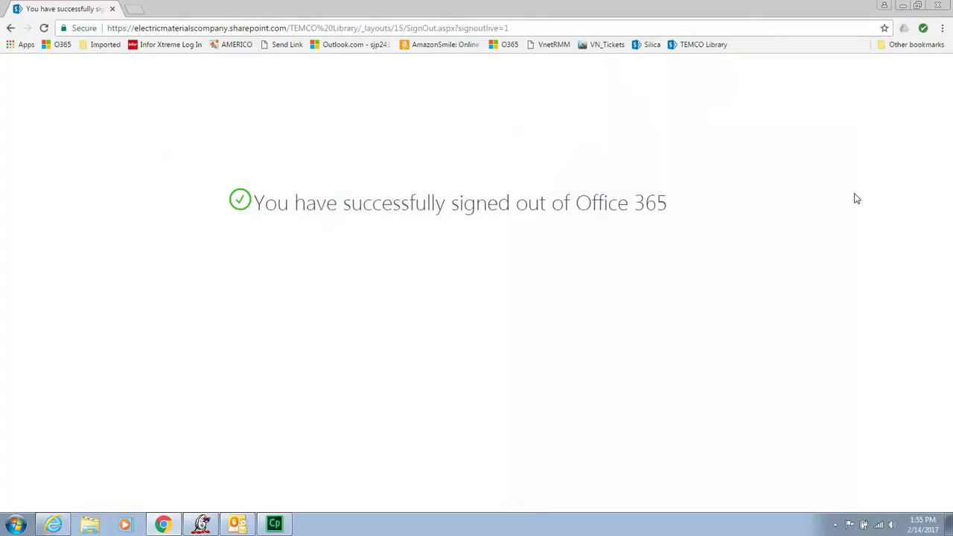
left_click(903, 6)
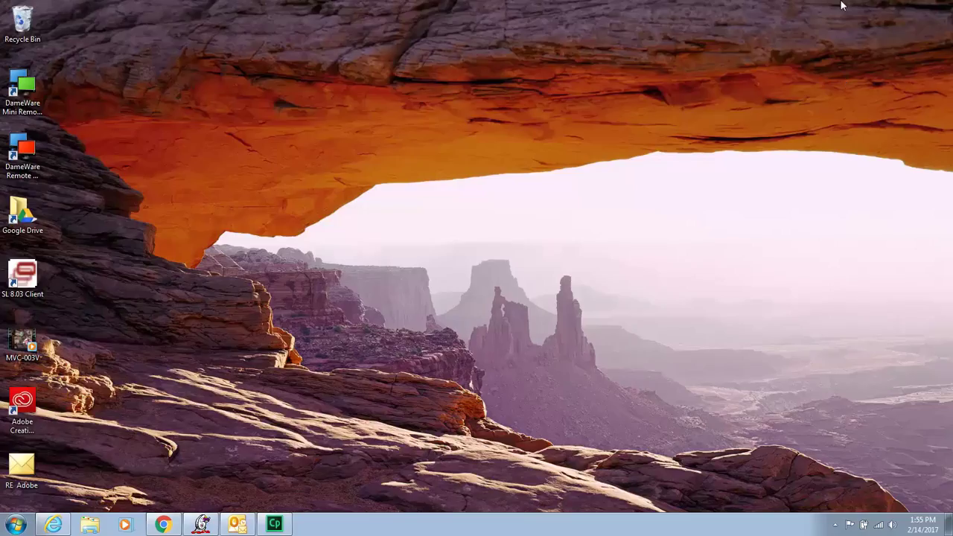
In Internet Explorer's Gmail inbox, open the Advanced Materials Group invitation and follow its site link.
left_click(63, 527)
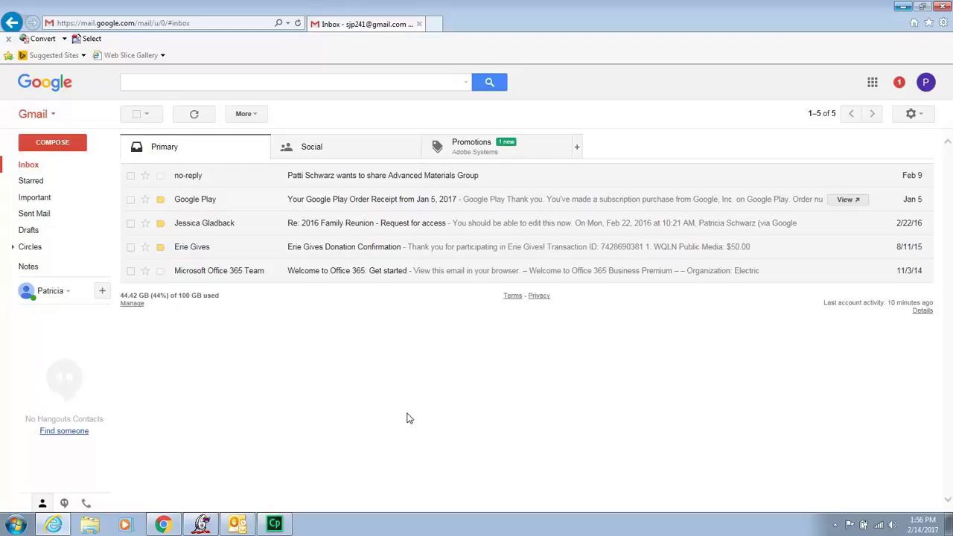
left_click(392, 179)
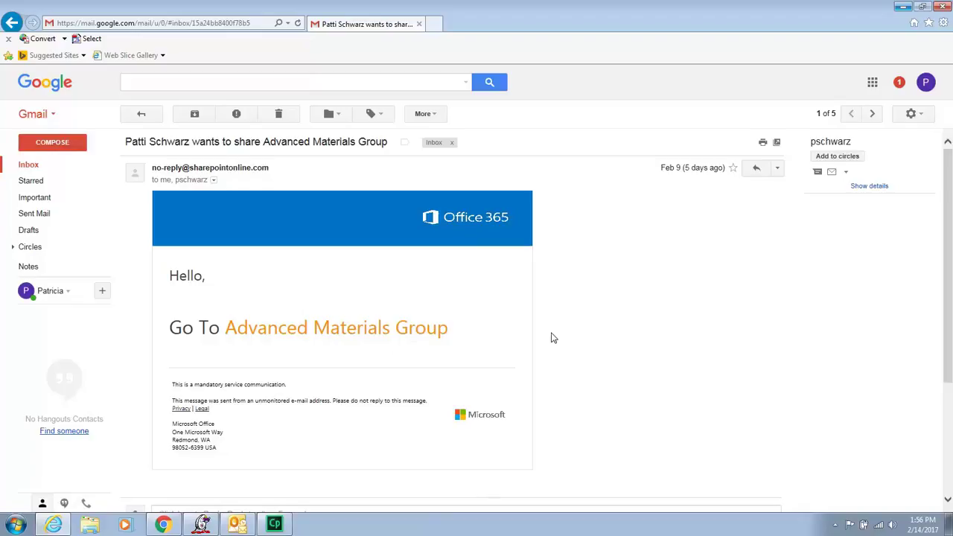
left_click(351, 330)
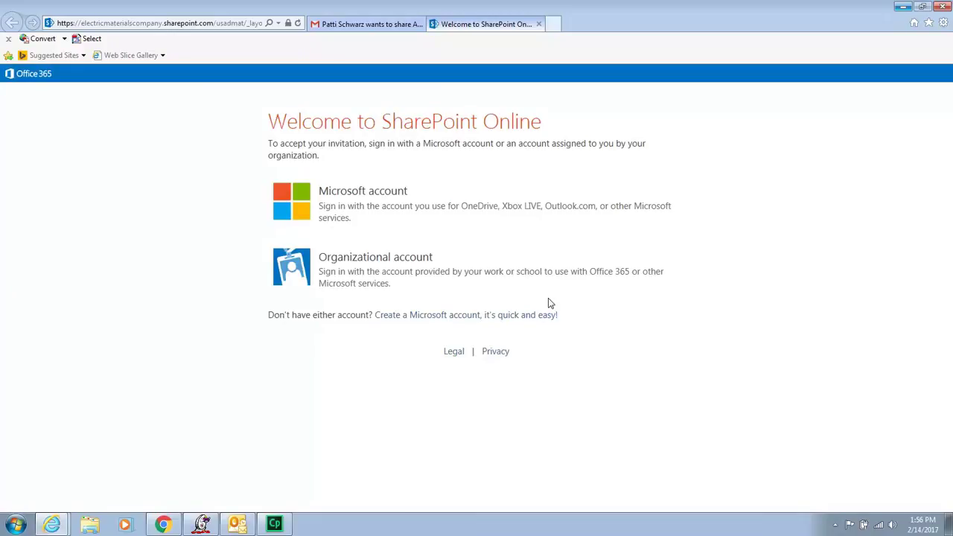
Choose Microsoft account sign-in and replace the prefilled work e-mail with the personal Hotmail address.
left_click(358, 195)
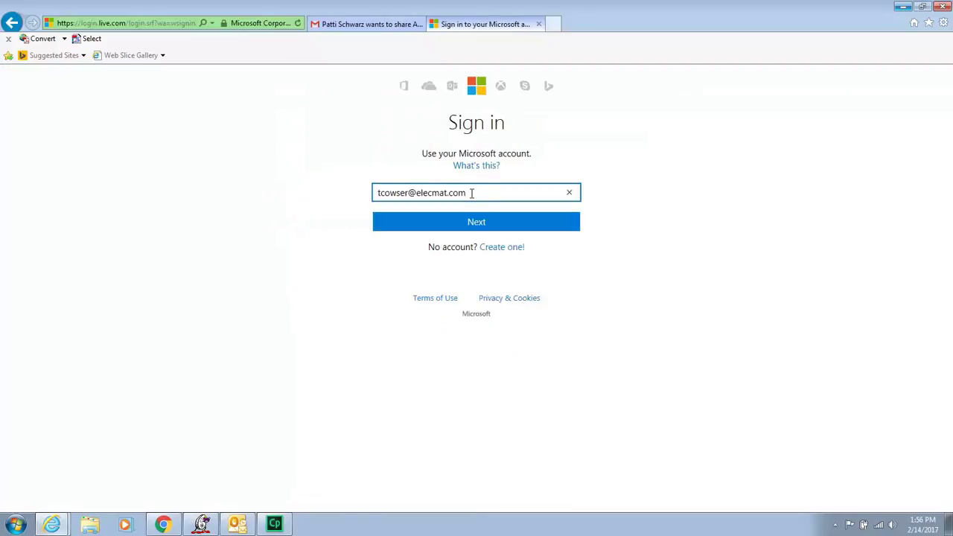
left_click_drag(472, 191, 318, 206)
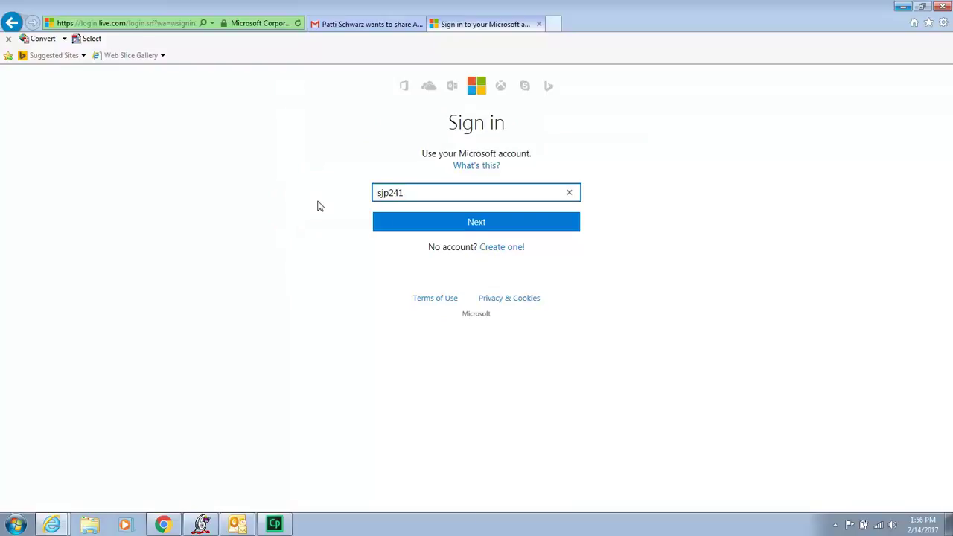
key("Tab")
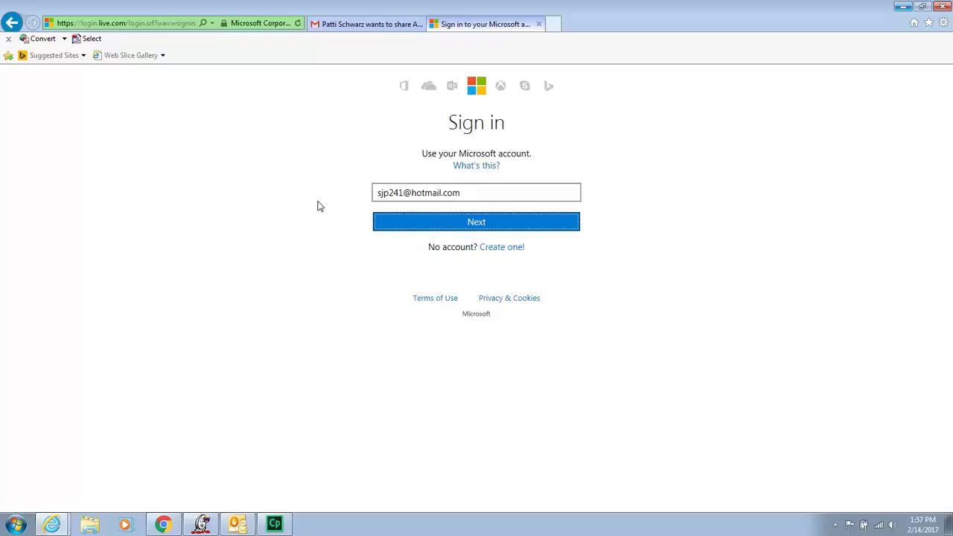
left_click(348, 26)
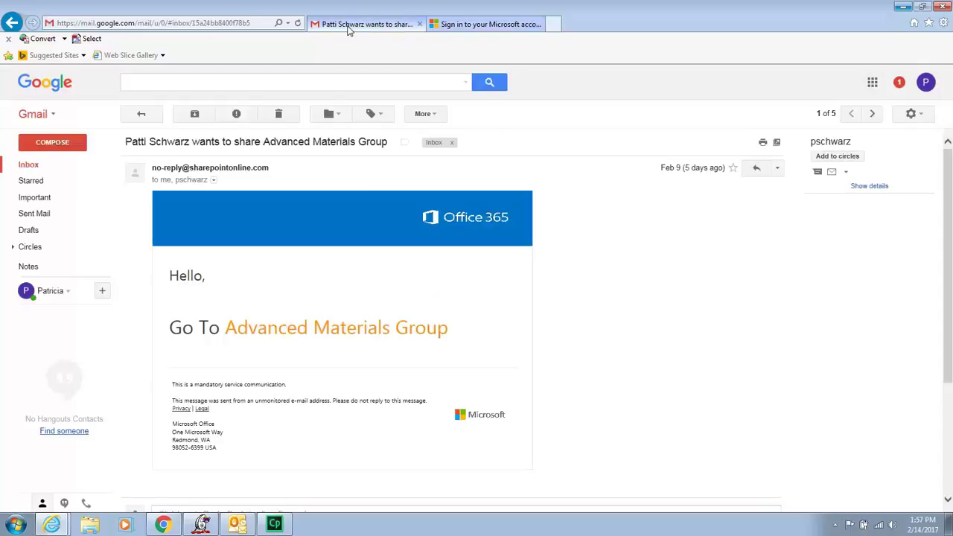
left_click(485, 24)
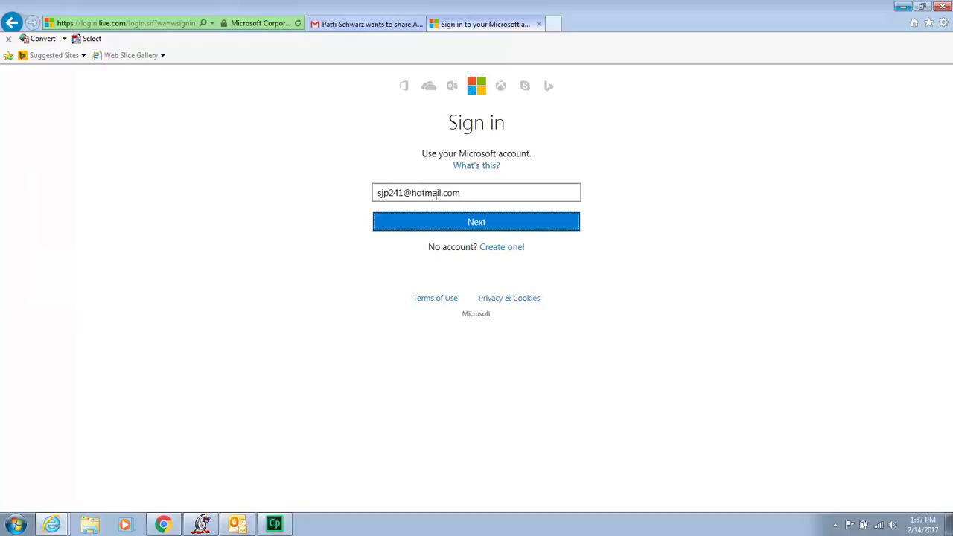
Continue to the password step, enter the account password, and sign in.
left_click(482, 225)
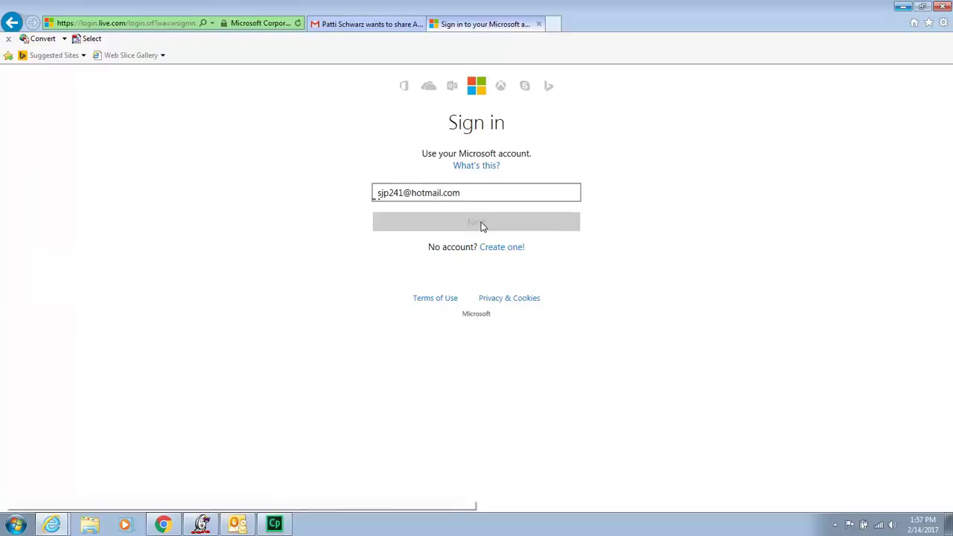
type("••••••")
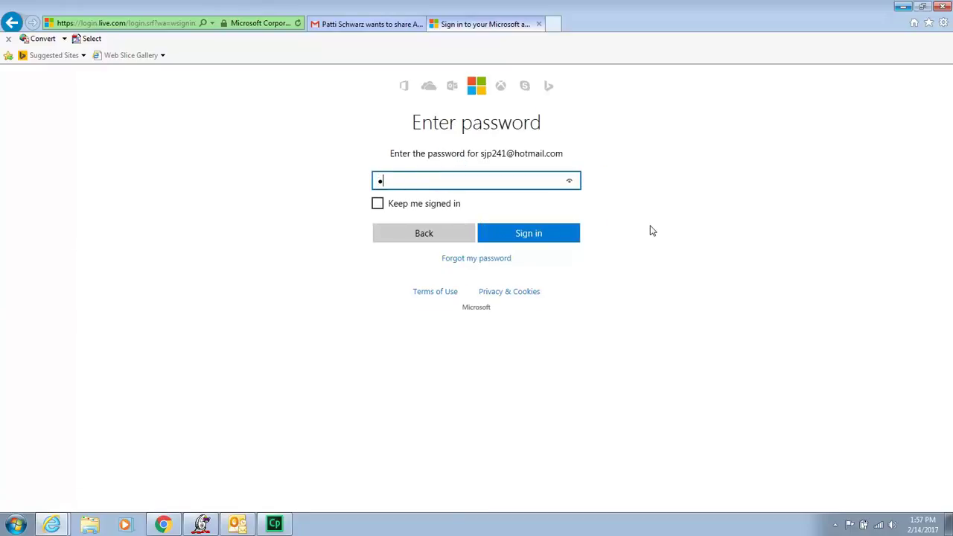
type("••••")
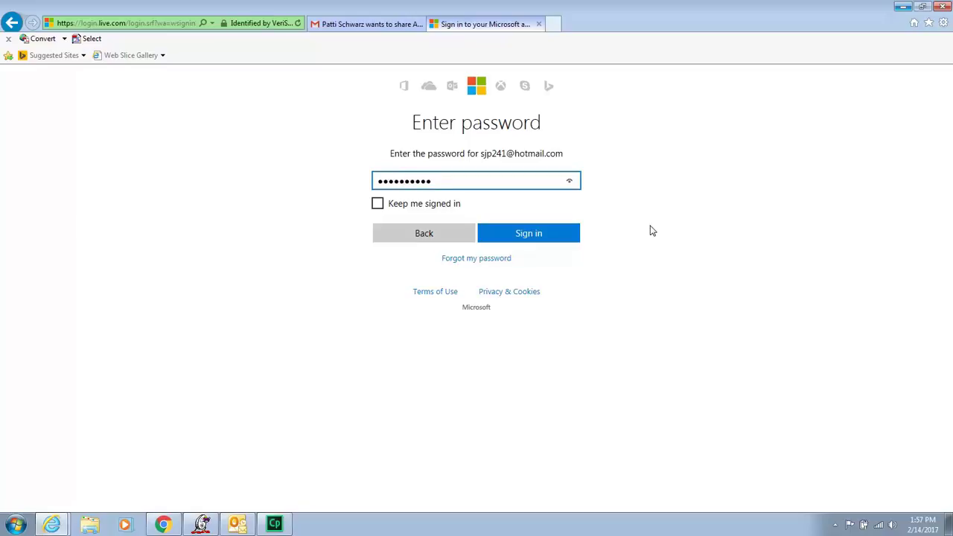
left_click(525, 235)
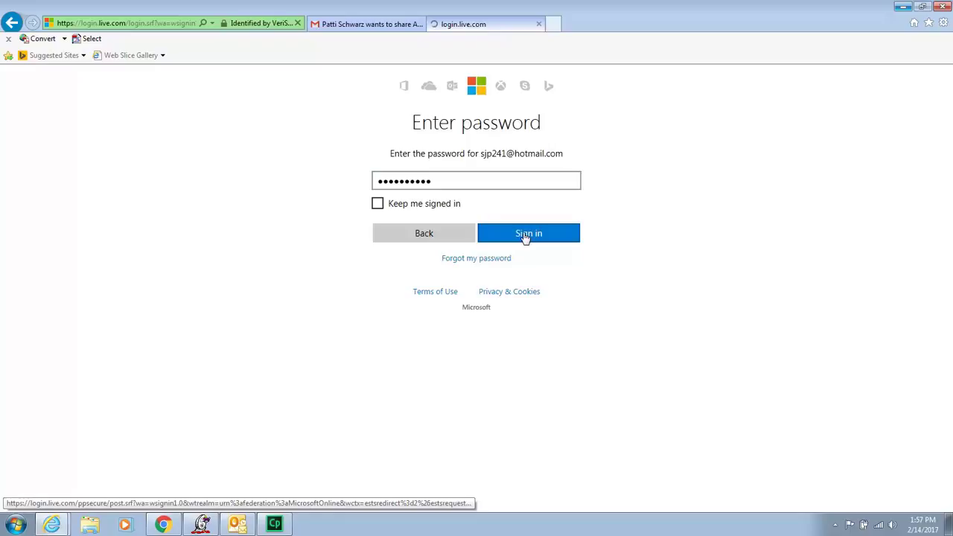
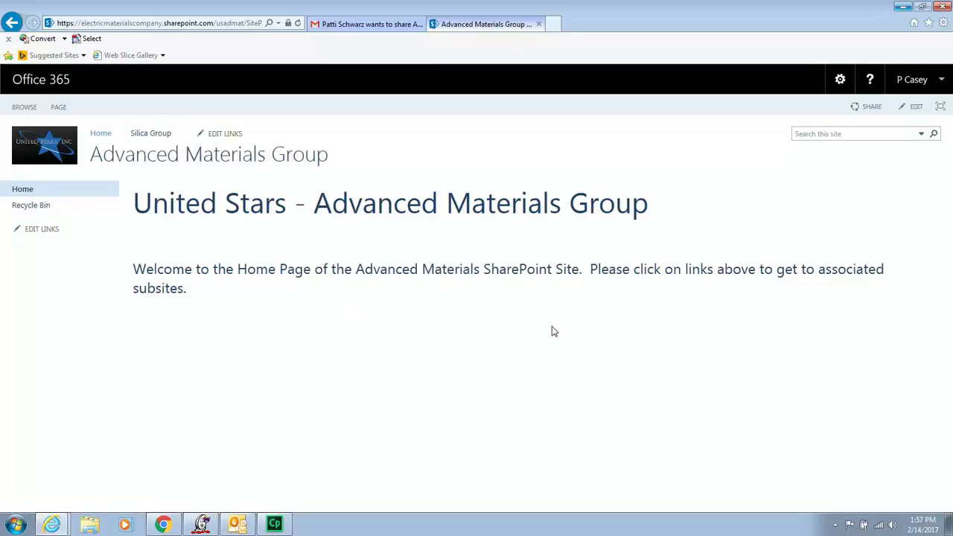
Check the sharing invitation email twice, returning to the Advanced Materials Group site each time.
left_click(353, 26)
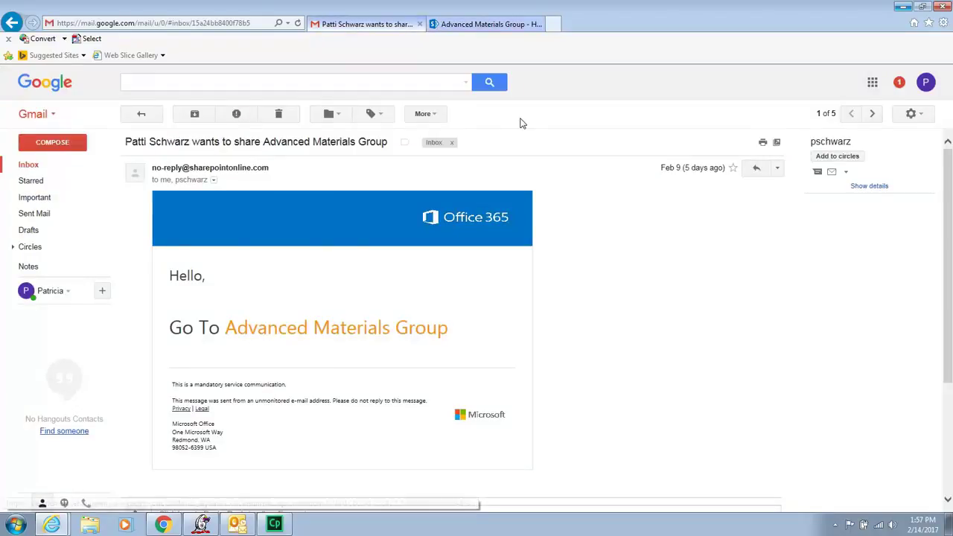
left_click(492, 27)
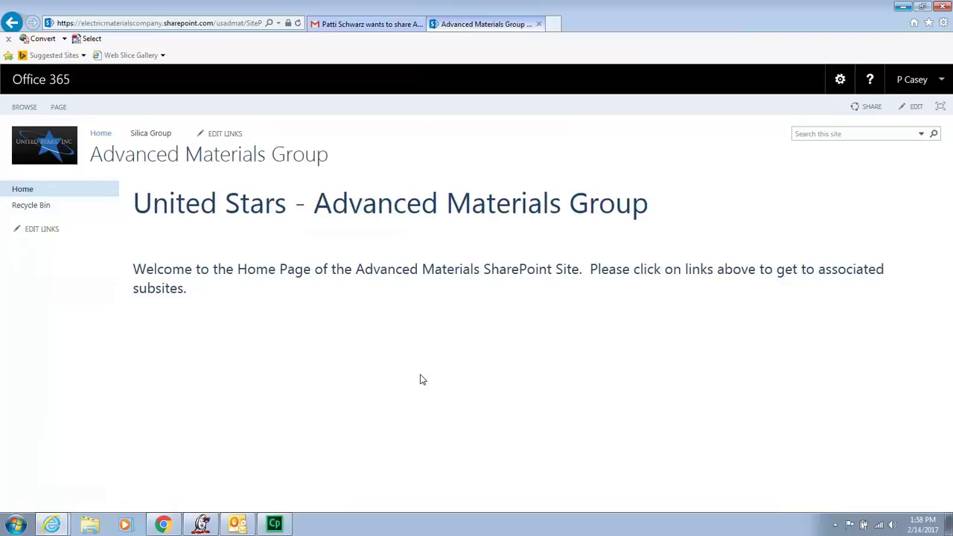
left_click(364, 24)
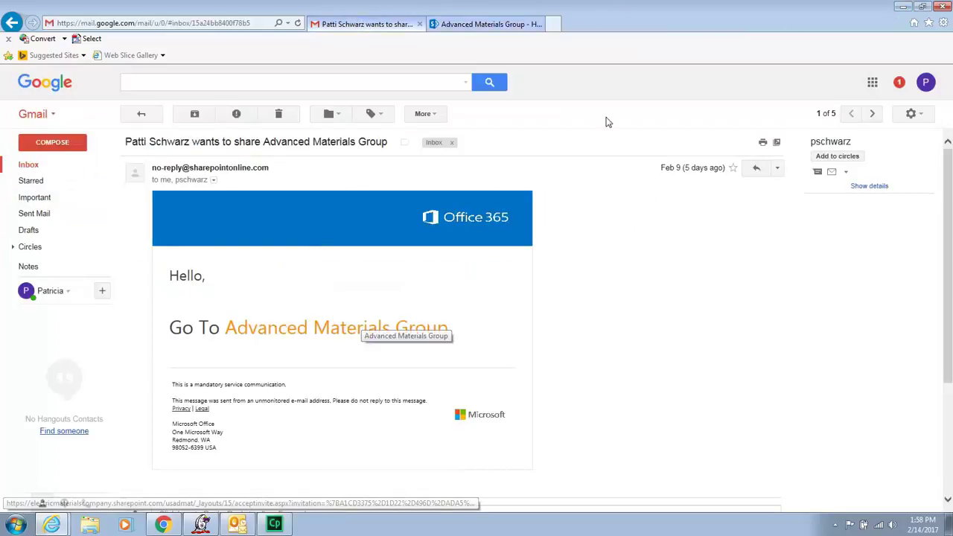
left_click(519, 25)
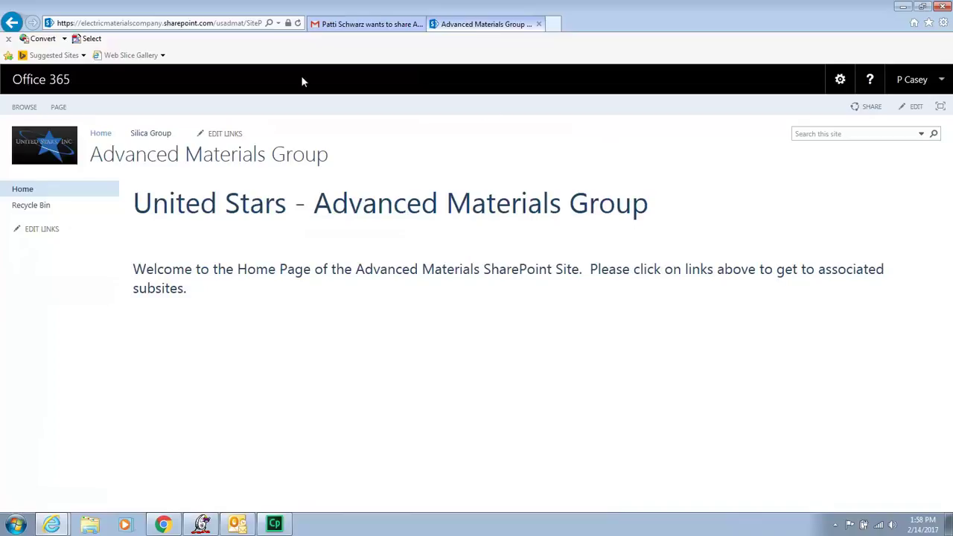
Open the Silica Group subsite home page, then start and abandon a site search.
left_click(158, 138)
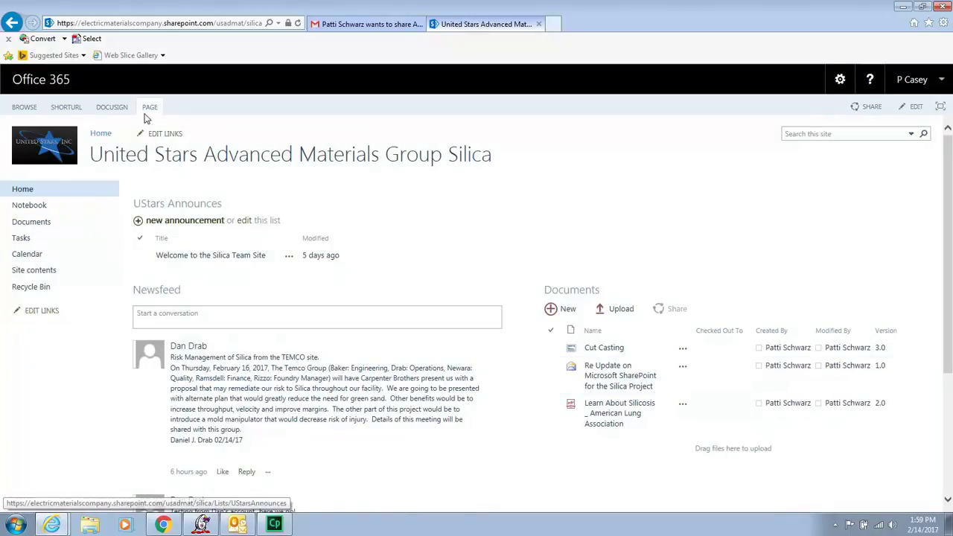
left_click(99, 134)
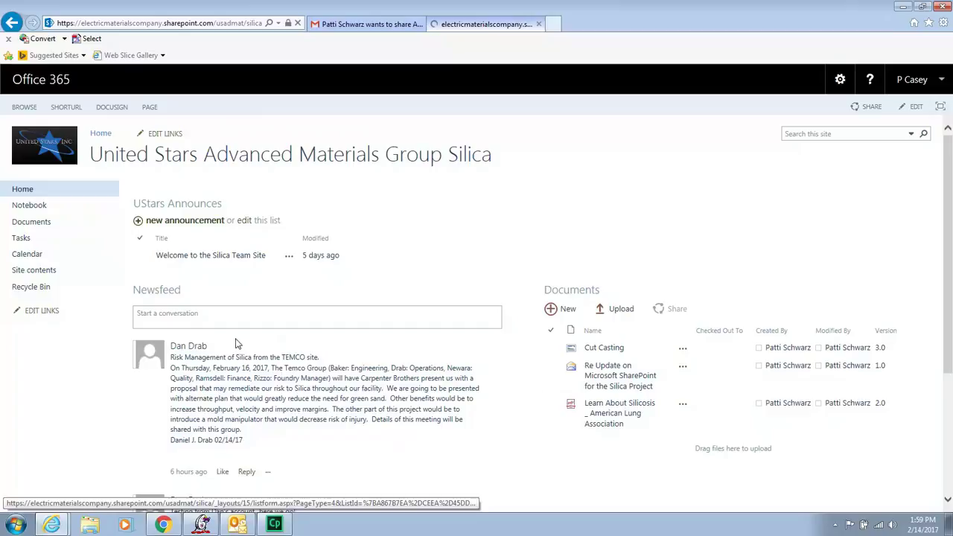
left_click(808, 131)
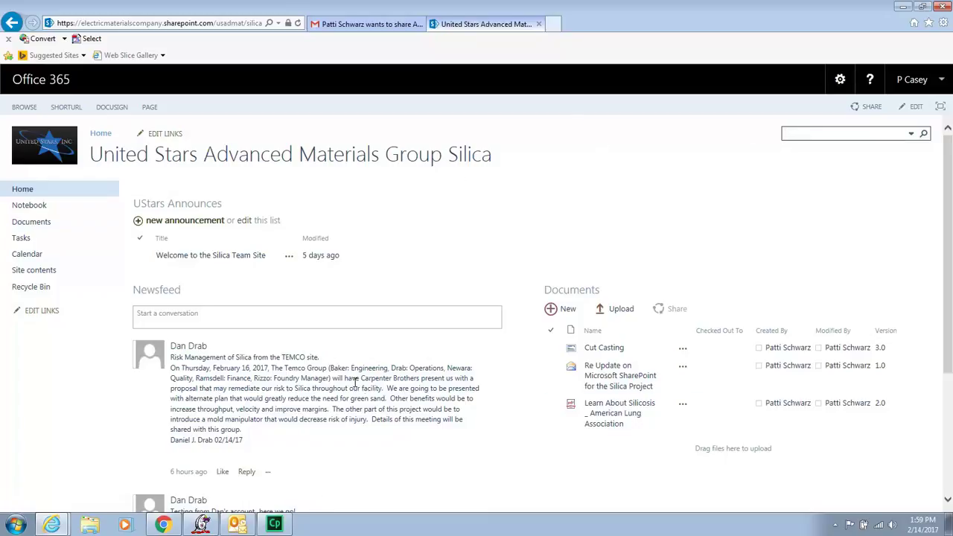
left_click(697, 167)
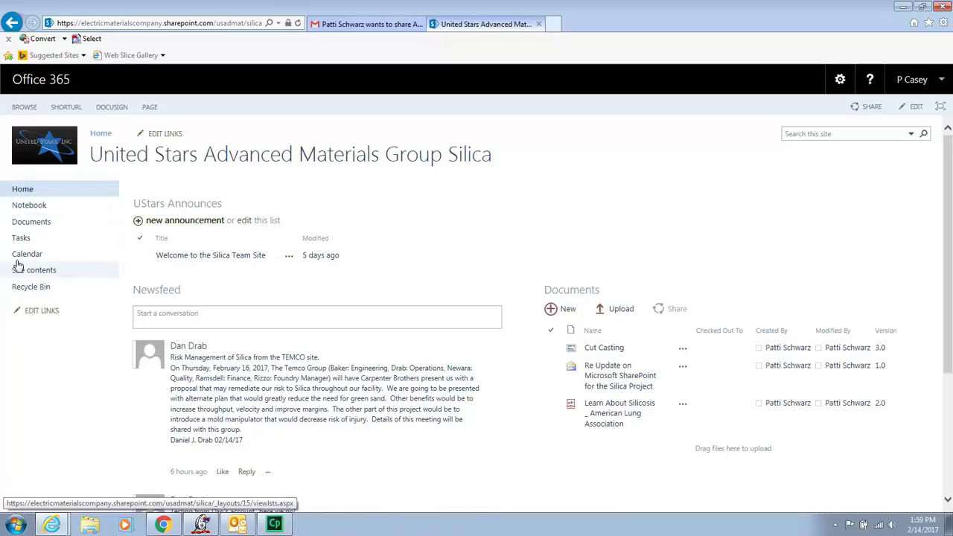
left_click(20, 191)
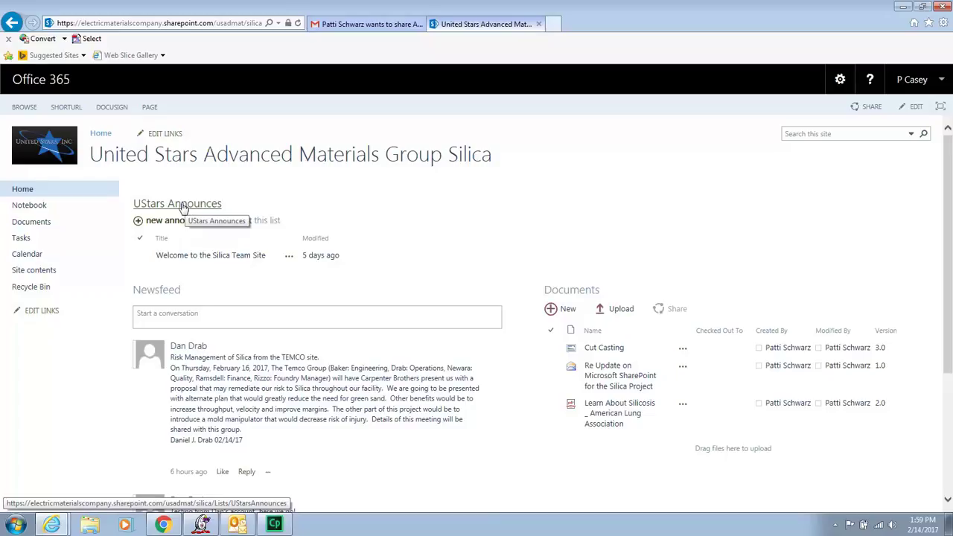
left_click(205, 257)
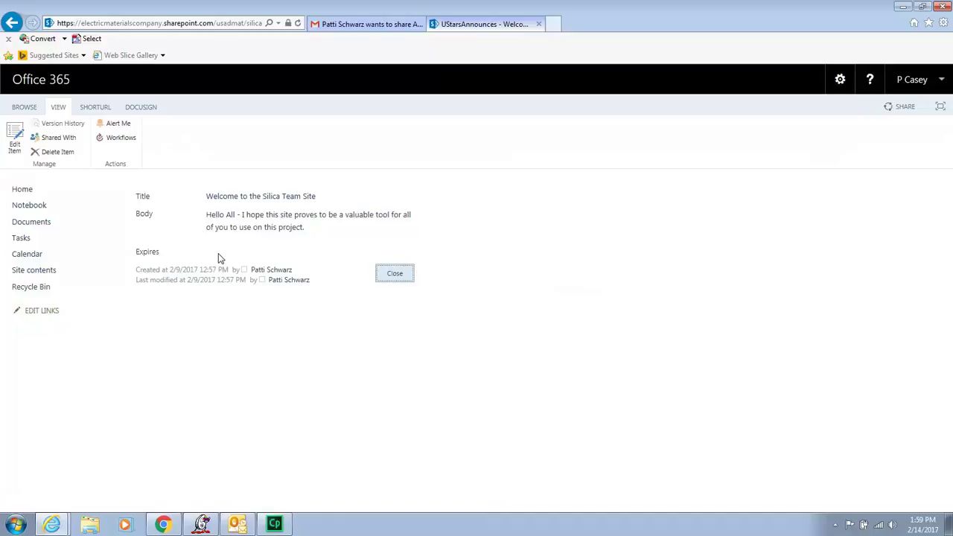
left_click(394, 275)
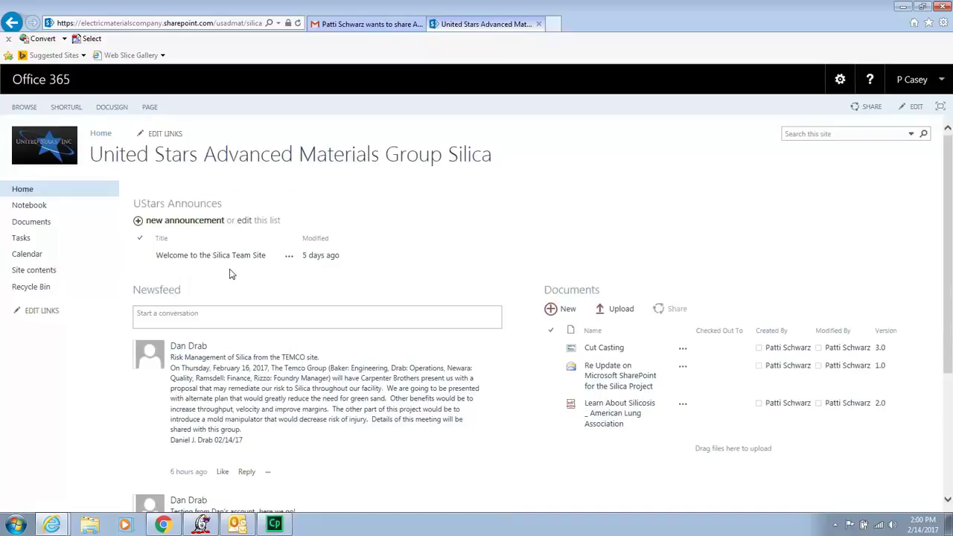
left_click(197, 226)
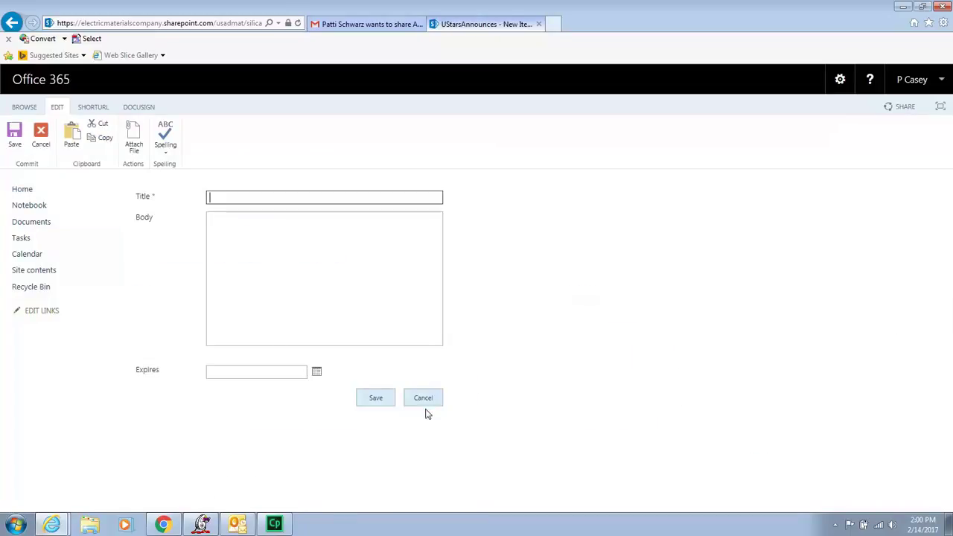
left_click(421, 400)
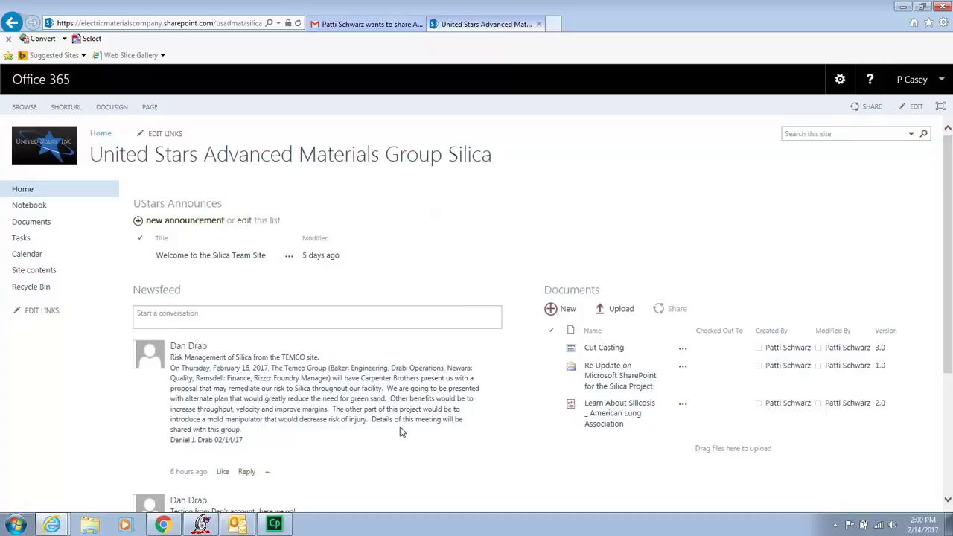
scroll(399, 430, "down", 3)
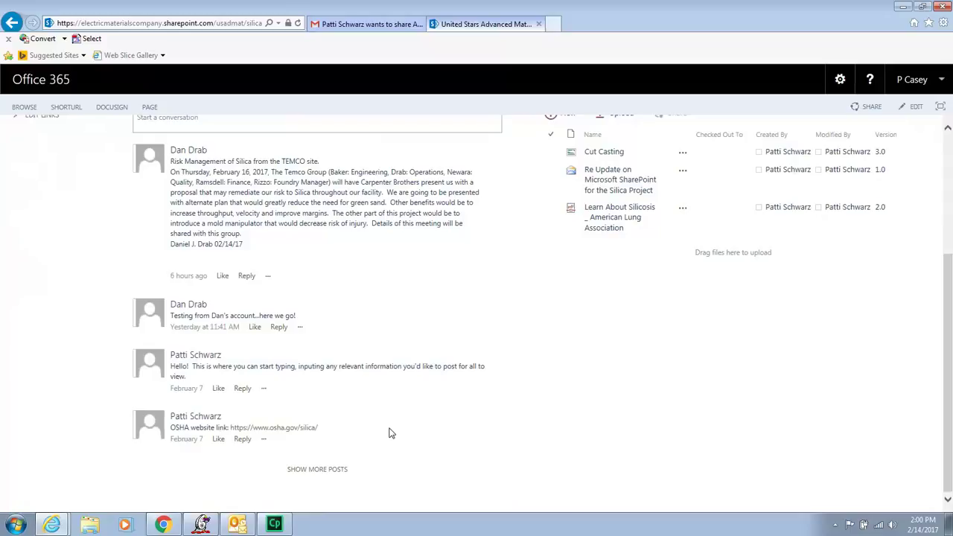
scroll(392, 433, "up", 3)
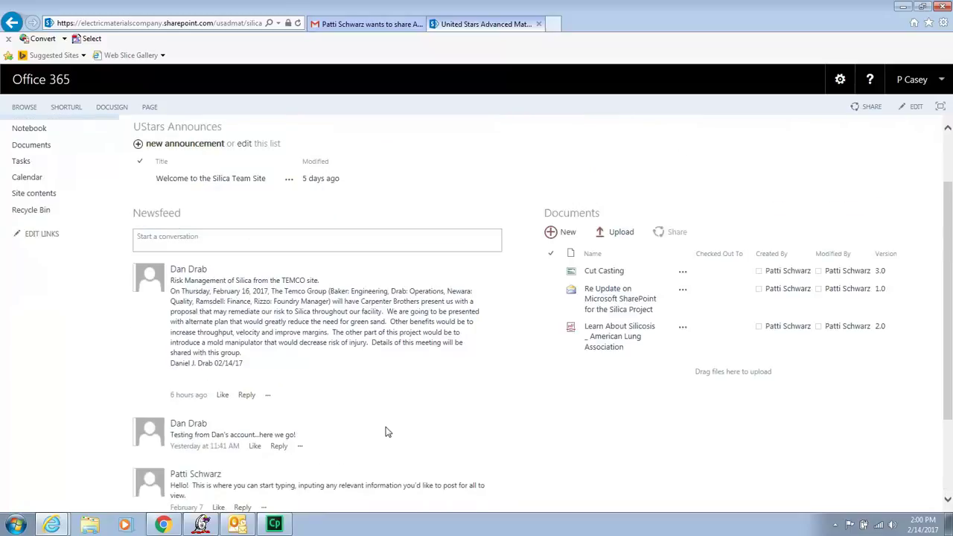
left_click(175, 243)
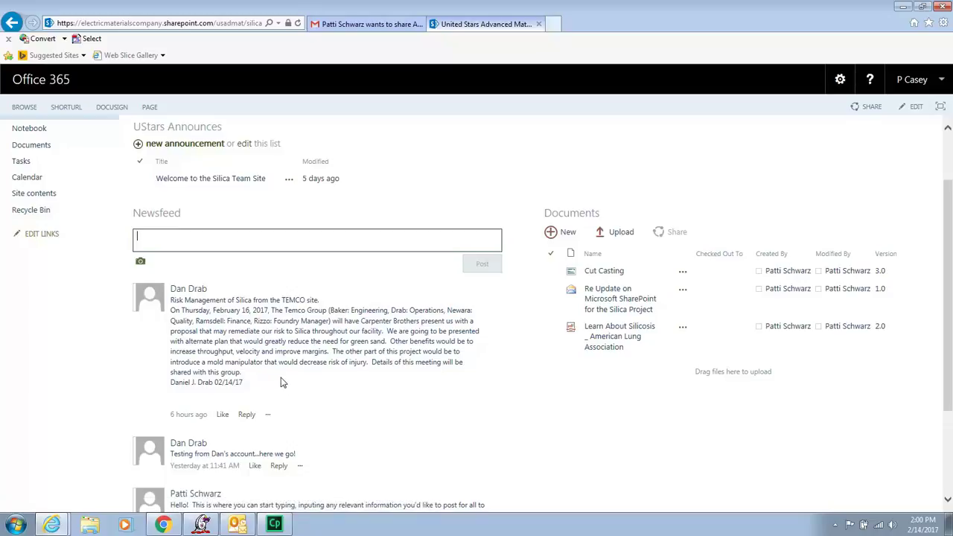
scroll(282, 388, "down", 1)
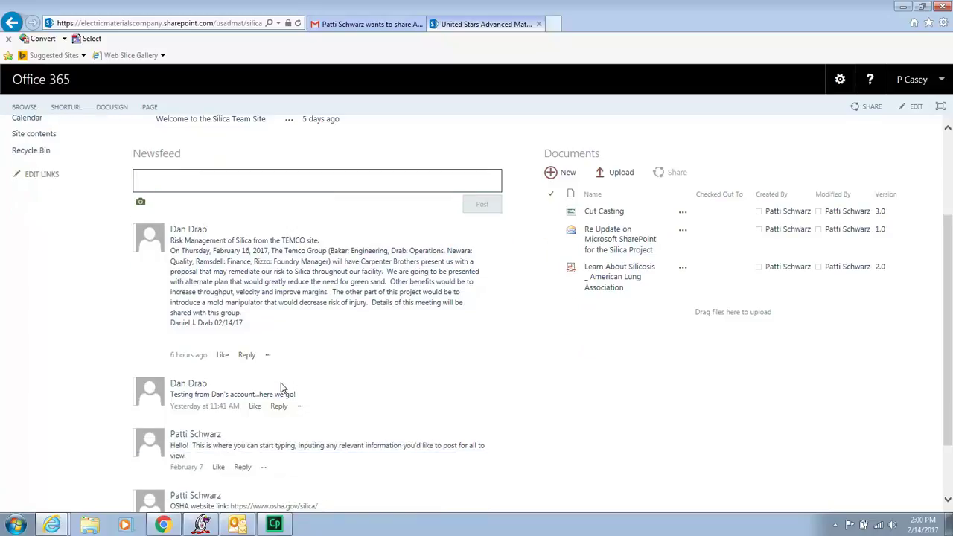
scroll(280, 387, "up", 1)
scroll(281, 383, "down", 2)
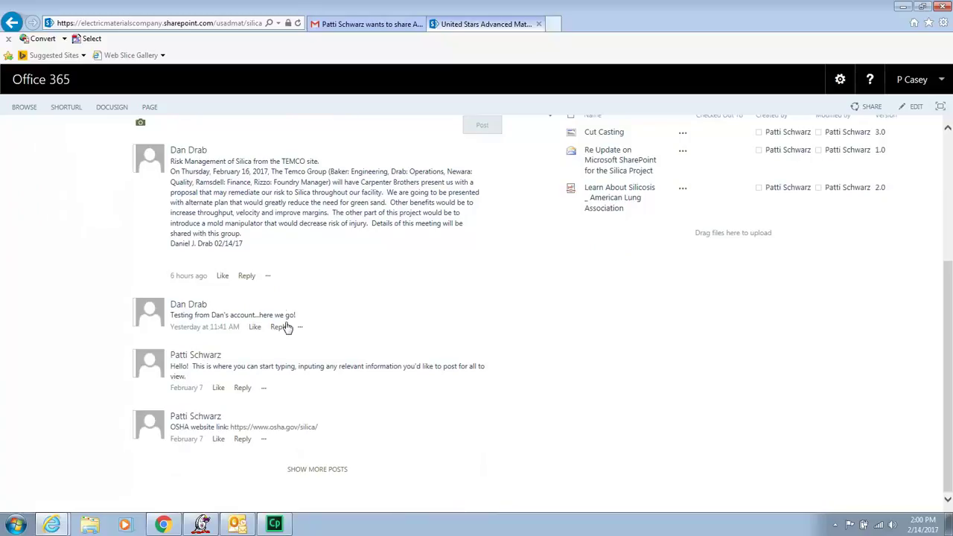
left_click(268, 277)
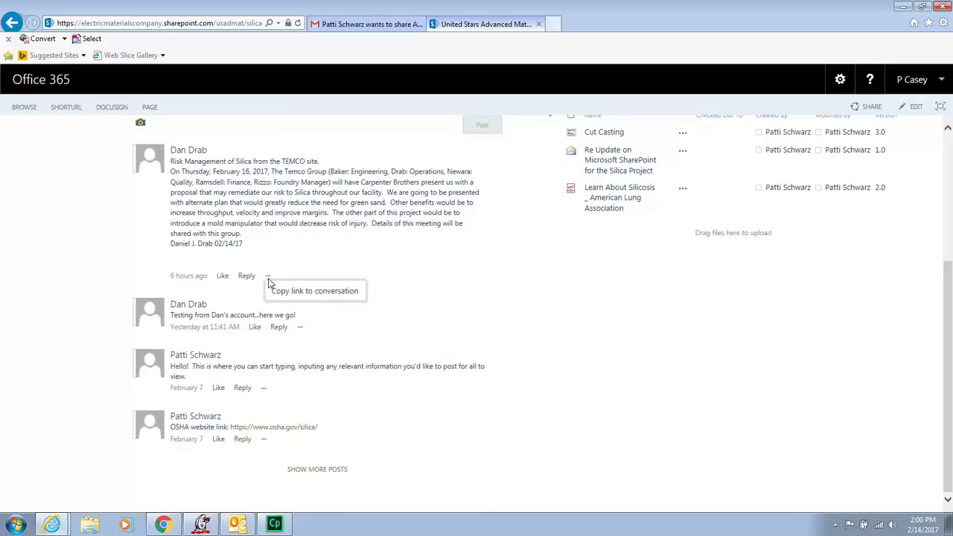
left_click(269, 280)
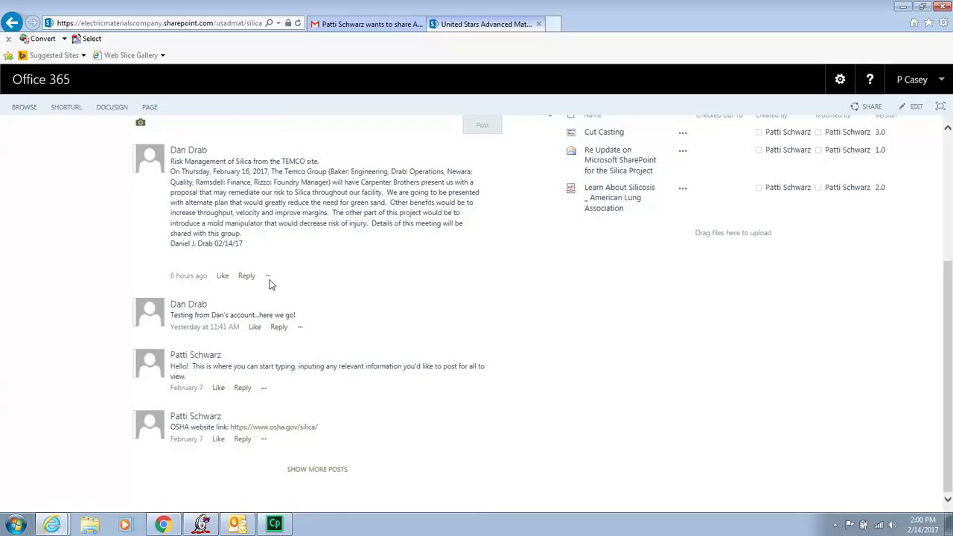
left_click(269, 280)
scroll(331, 479, "up", 3)
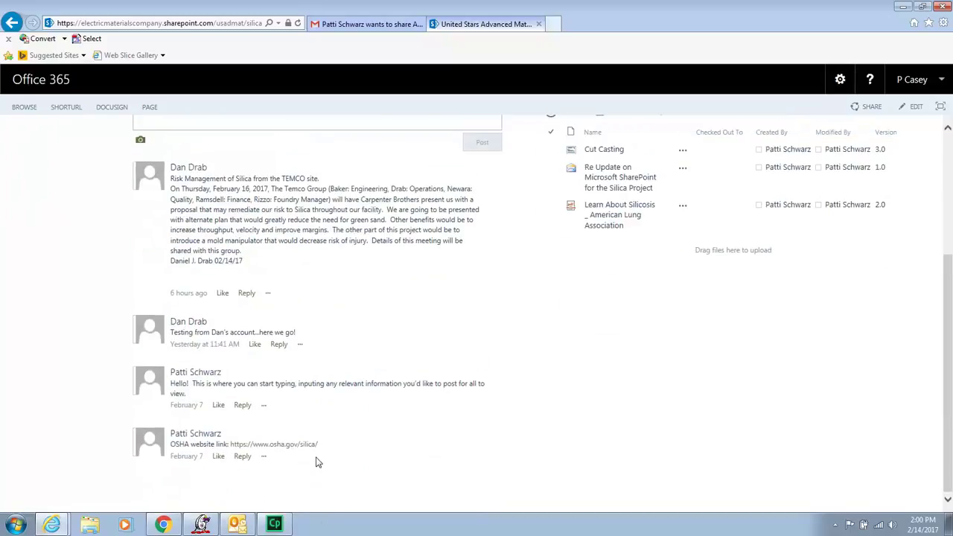
Start a Newsfeed post, then preview the Cut Casting image and the Learn About Silicosis document.
left_click(311, 318)
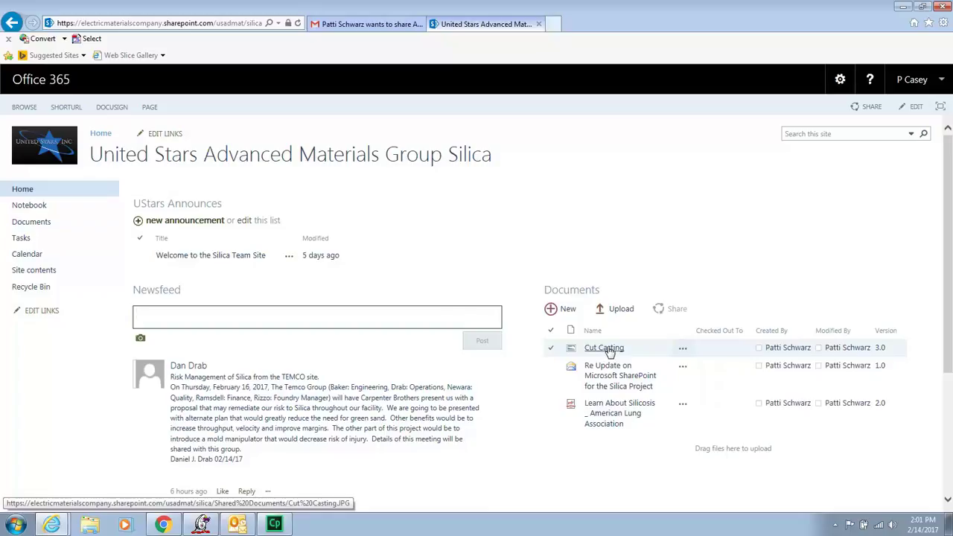
left_click(609, 351)
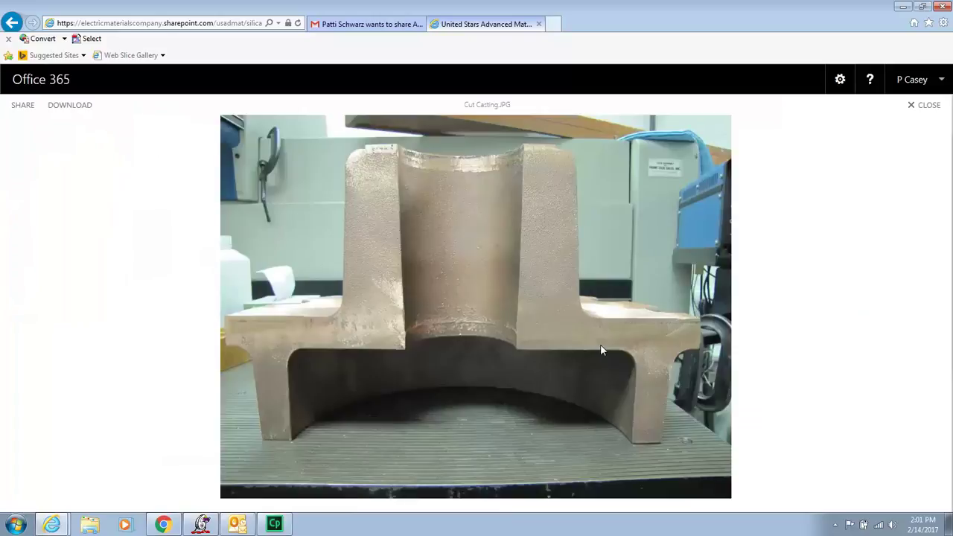
left_click(929, 108)
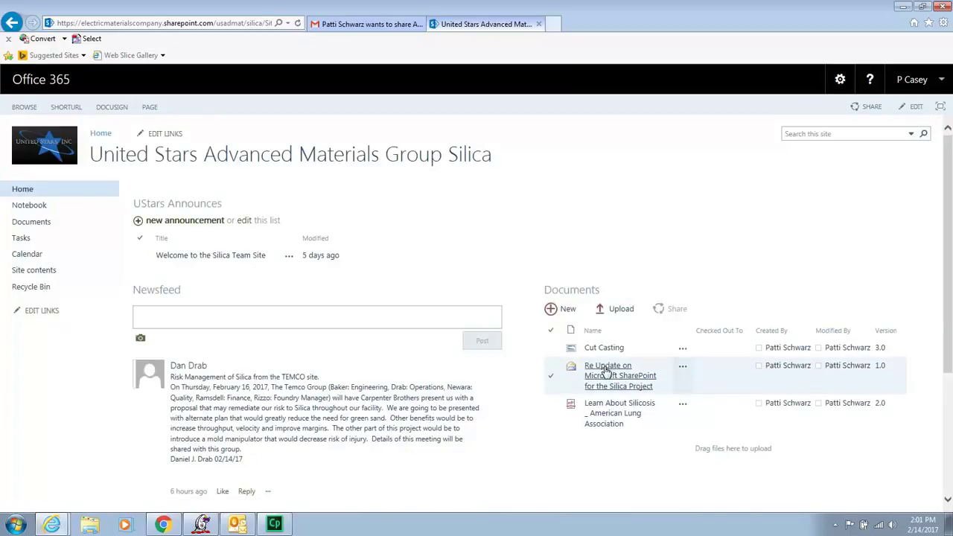
left_click(612, 410)
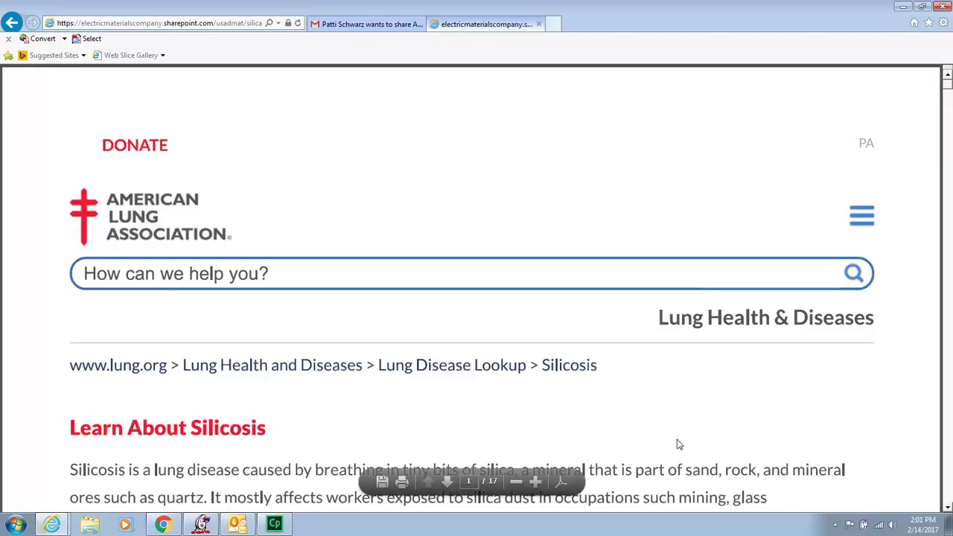
left_click(12, 22)
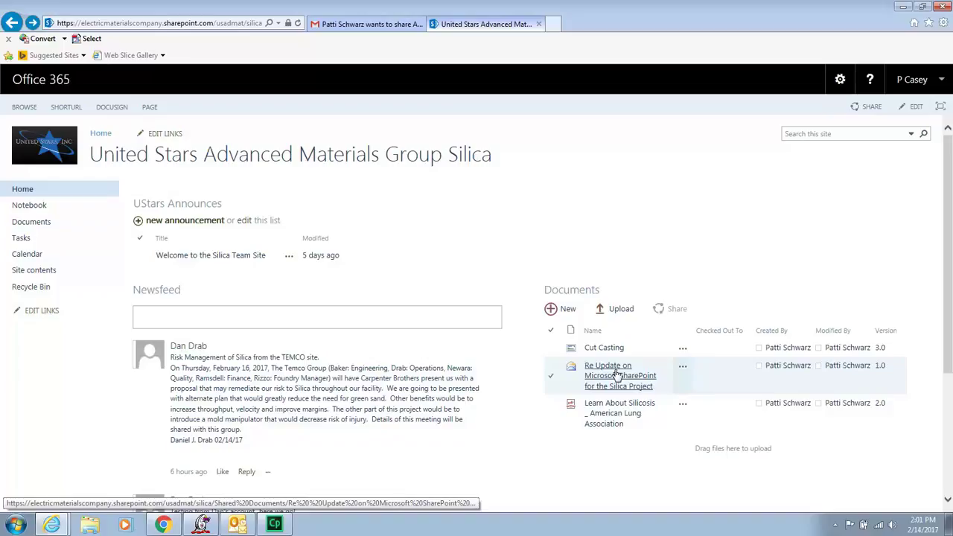
Open the Re Update on Microsoft SharePoint for the Silica Project message in Outlook, then close it.
left_click(607, 372)
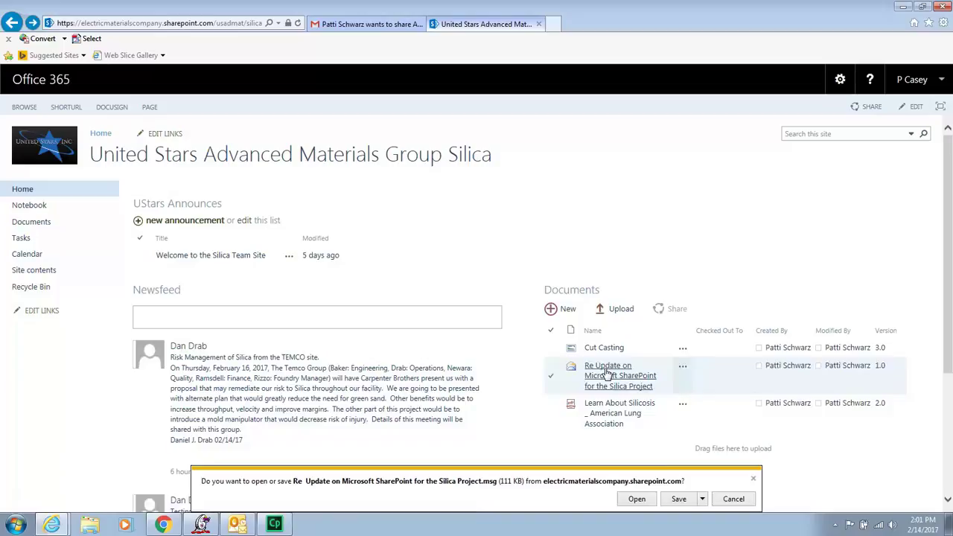
left_click(640, 501)
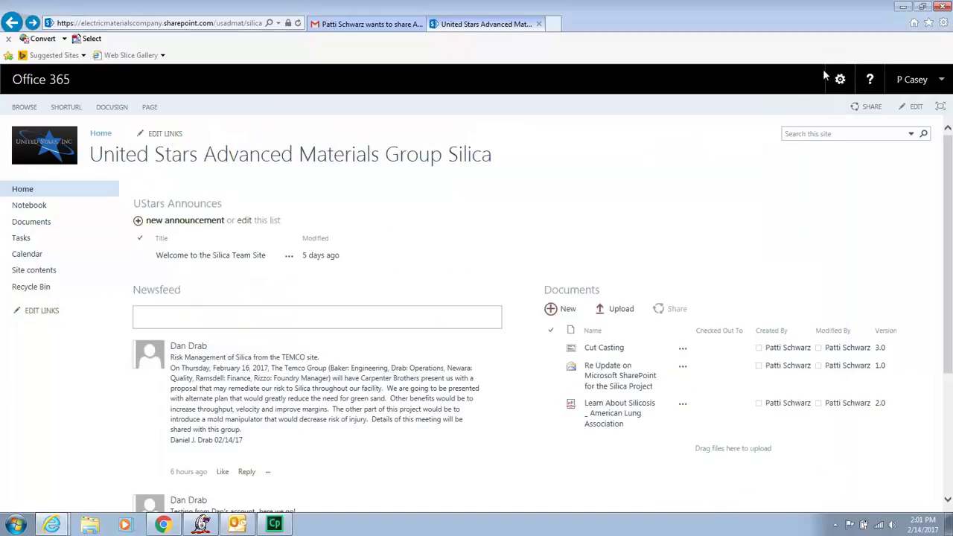
left_click(825, 62)
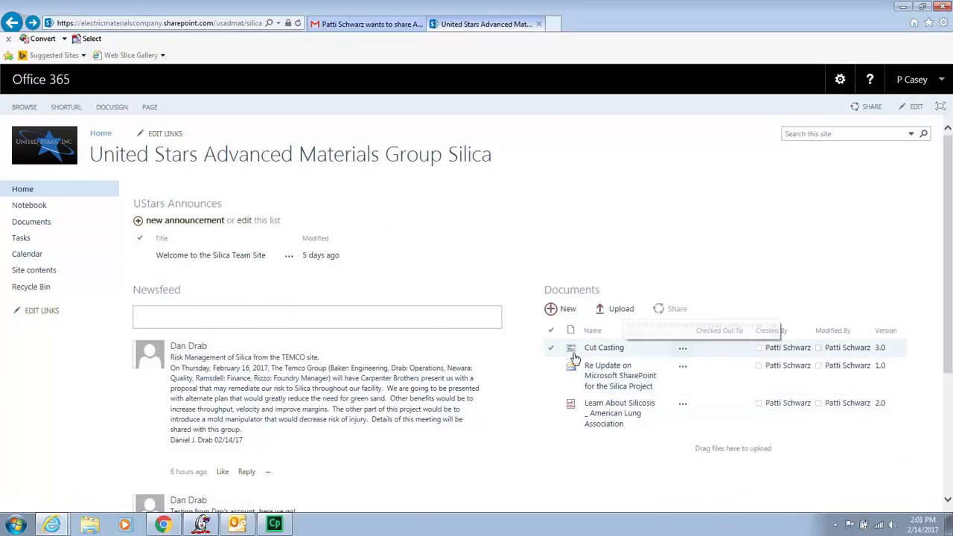
Open the site notebook and switch between the TemcoSilica and ManchesterSilica sections, ending on TemcoSilica's entry page.
left_click(39, 210)
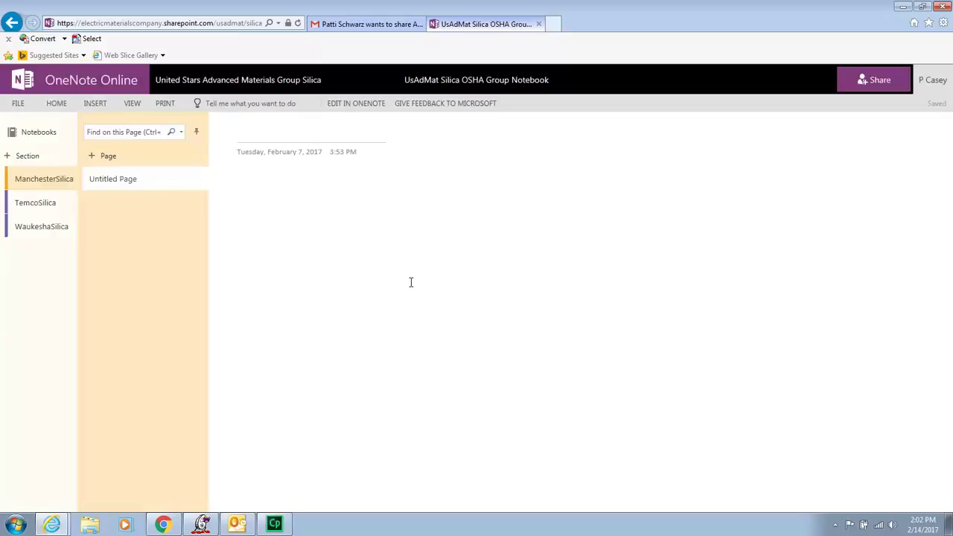
left_click(33, 209)
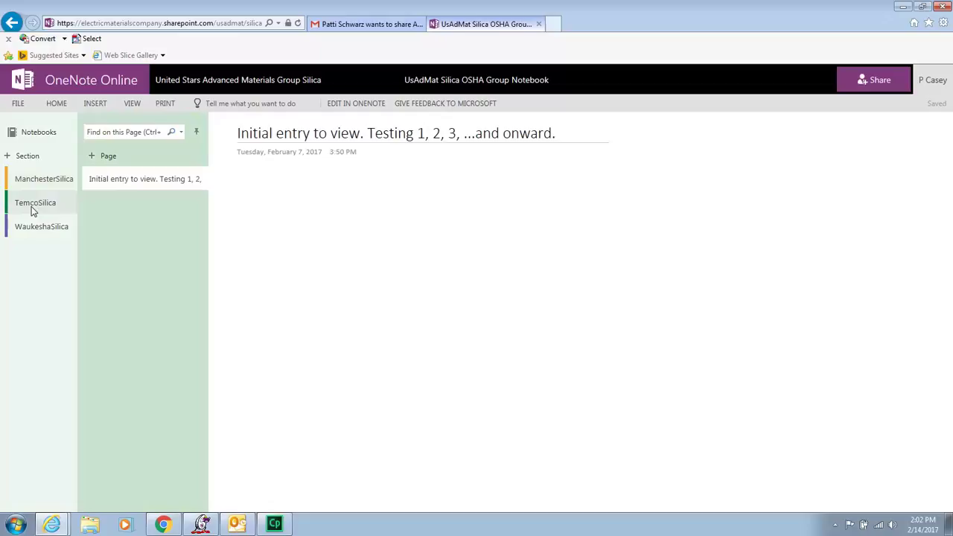
left_click(32, 183)
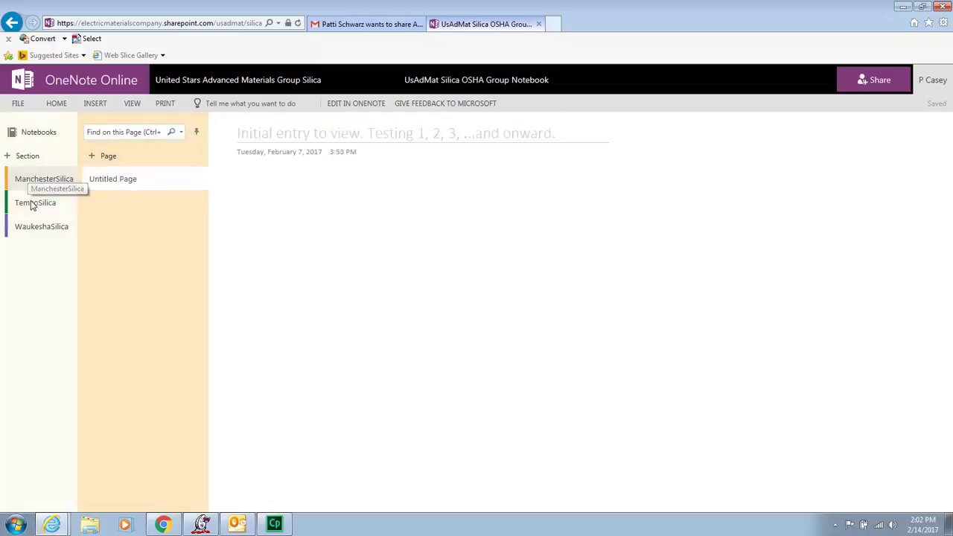
left_click(31, 209)
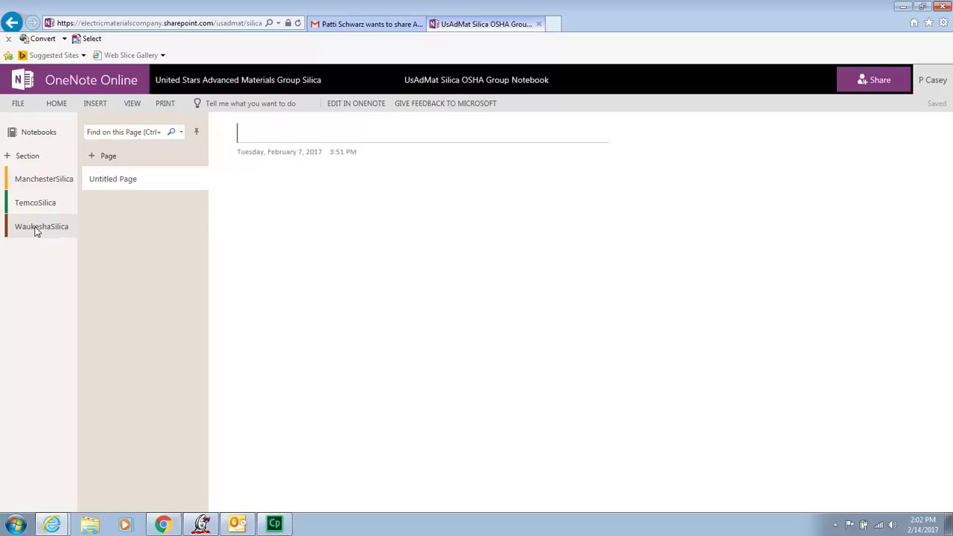
left_click(28, 181)
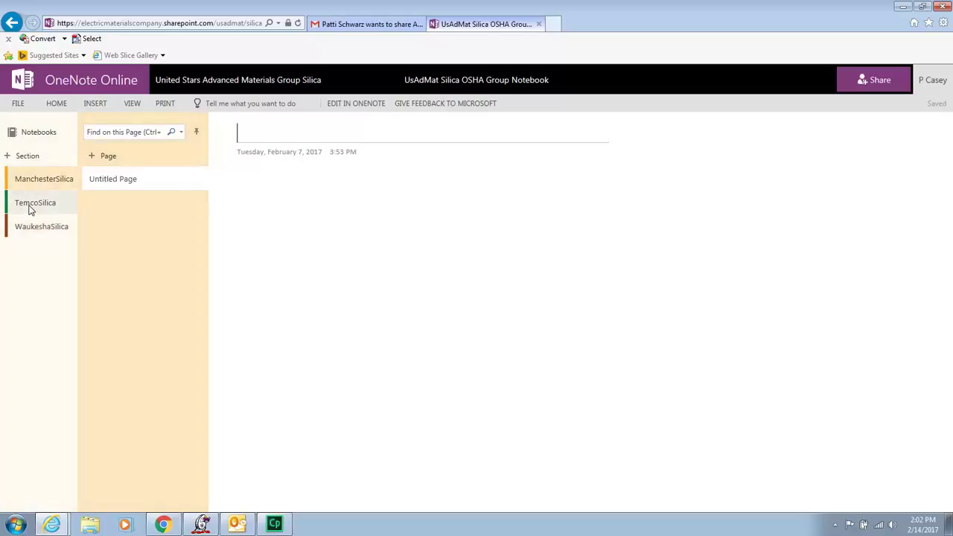
left_click(30, 210)
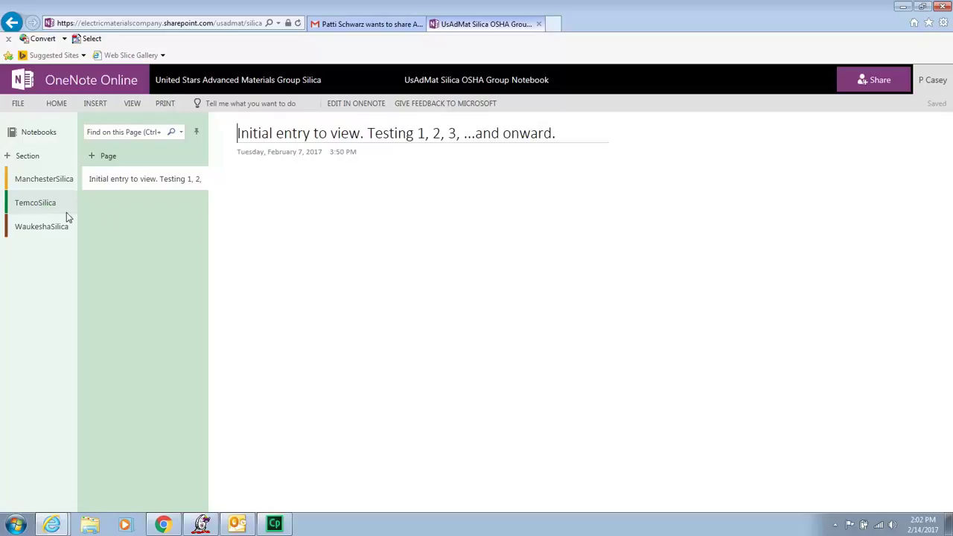
Go back from the notebook and open the Documents library with Cut Casting.JPG, Learn About Silicosis and Re Update.
left_click(10, 23)
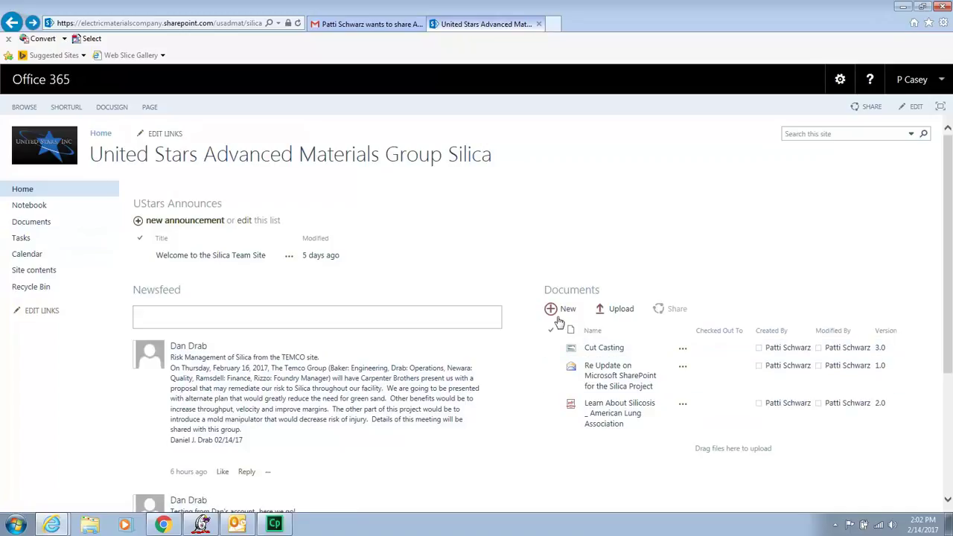
left_click(41, 222)
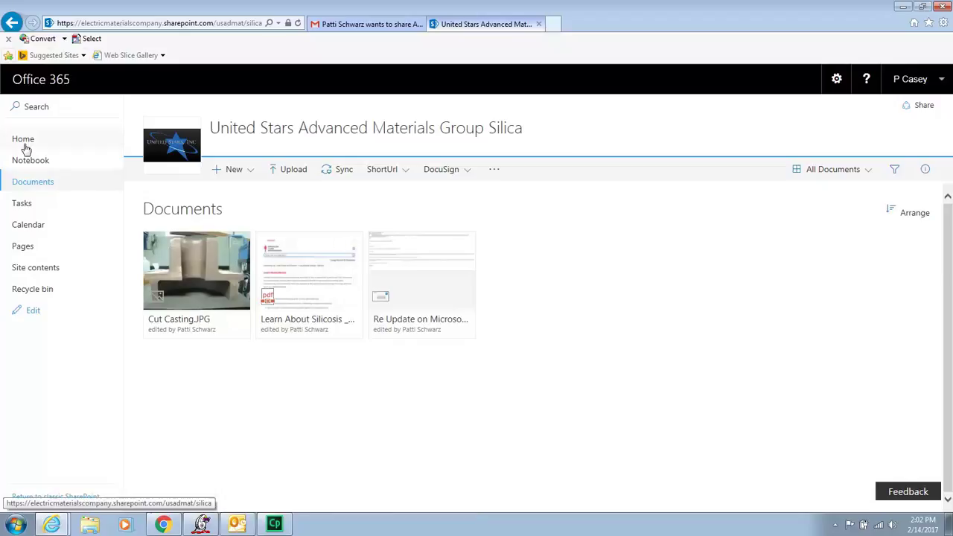
View the Train & Invite Silica Group task, due 2/15/2017 at 0% complete, then close it.
left_click(11, 23)
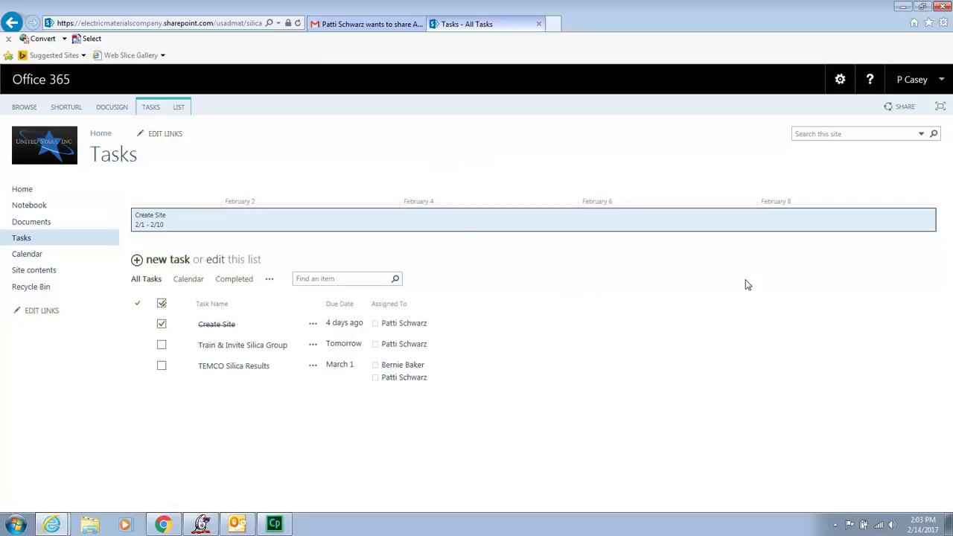
left_click(248, 349)
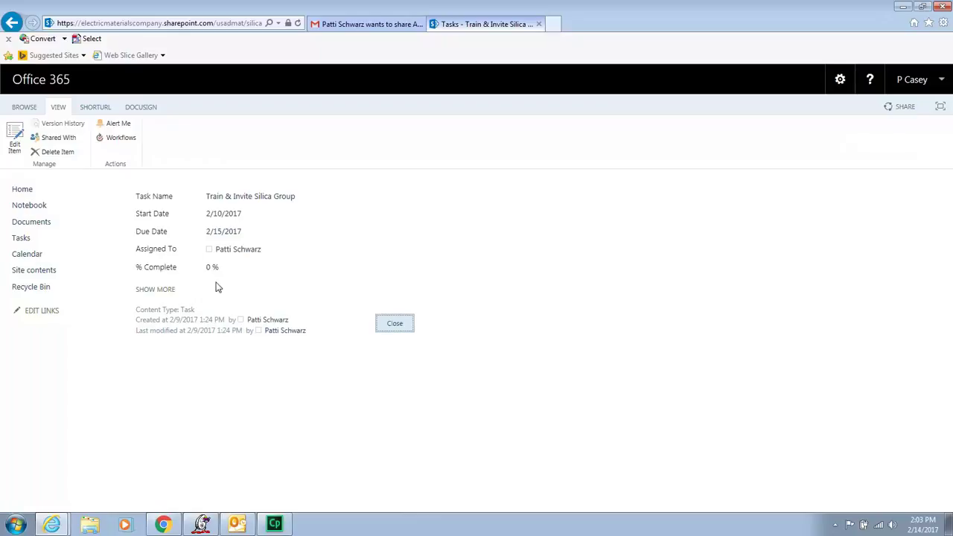
left_click(392, 332)
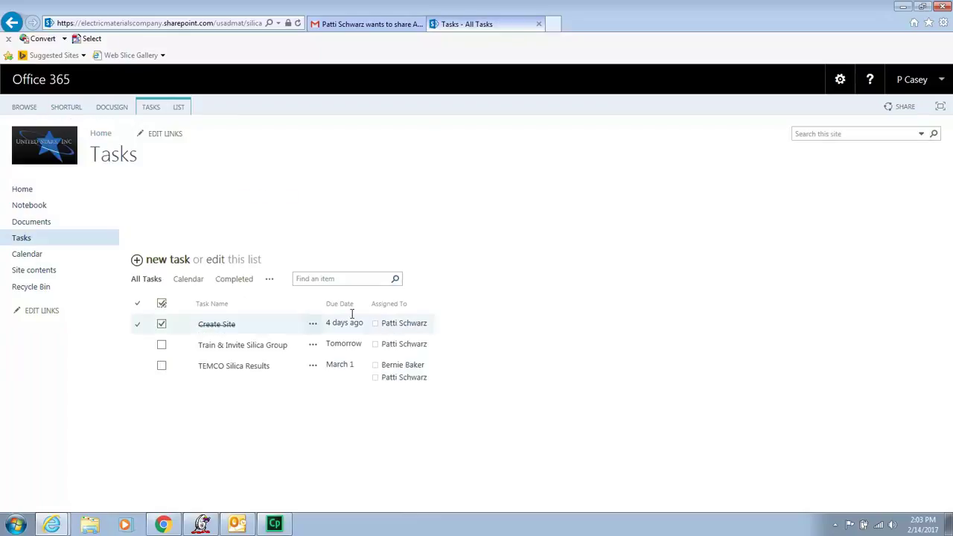
Look over the February 2017 calendar and Site contents, and confirm the Recycle bin is empty.
left_click(29, 256)
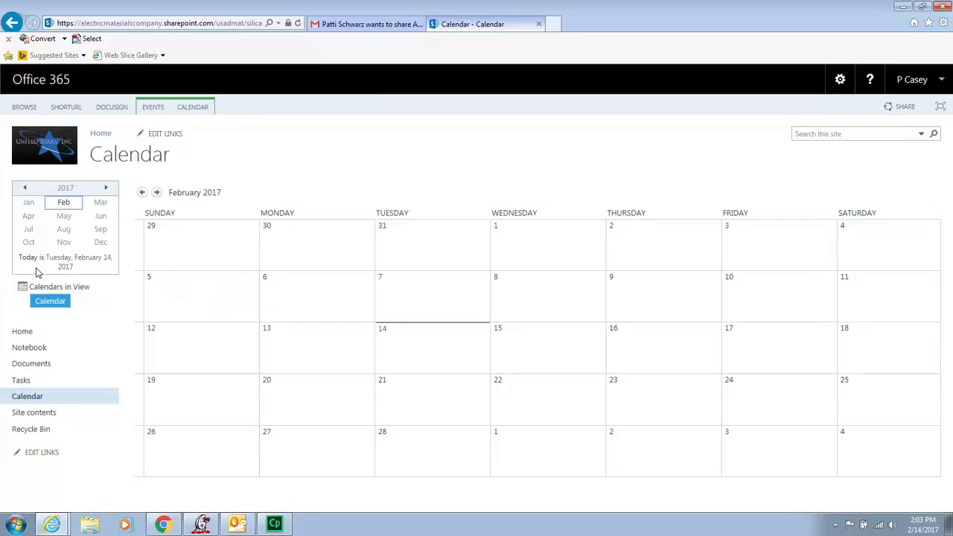
left_click(23, 346)
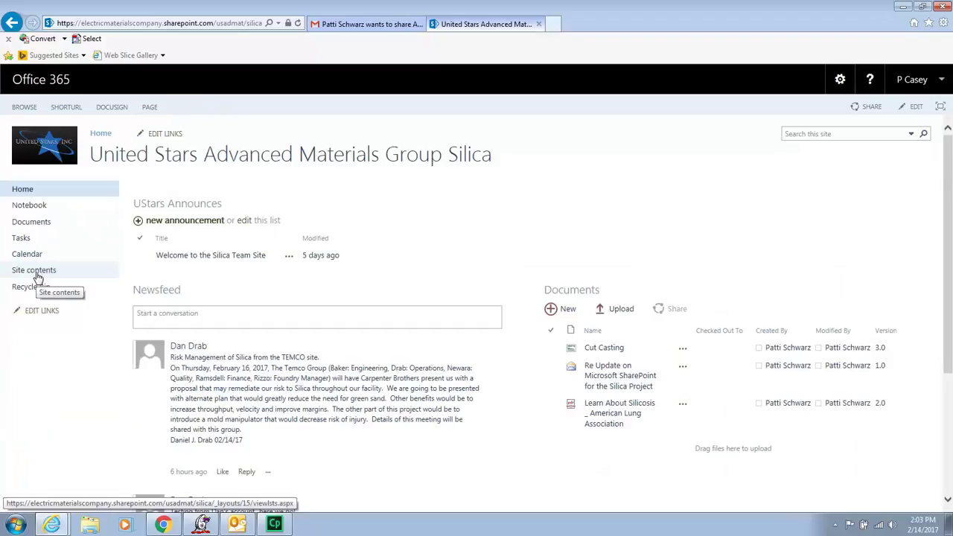
left_click(34, 274)
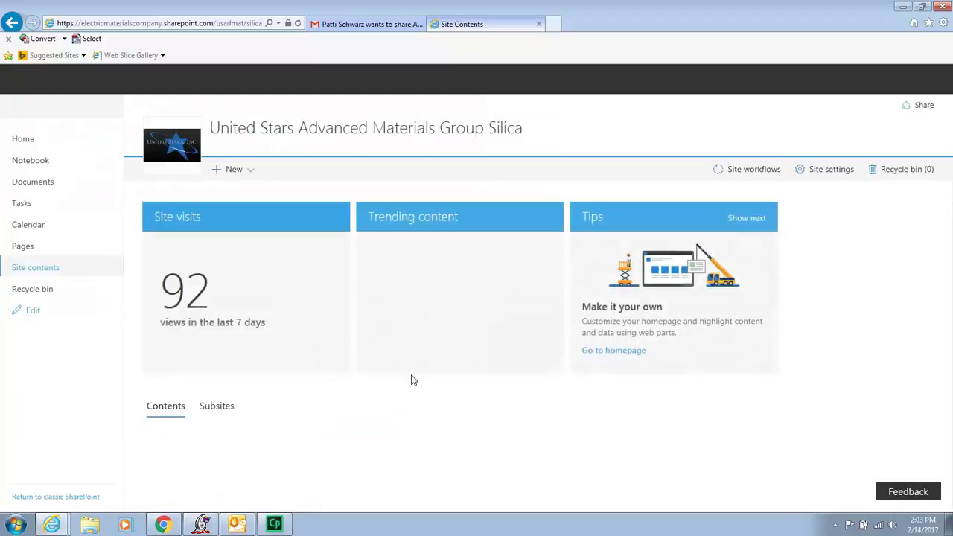
scroll(439, 394, "down", 3)
scroll(439, 393, "down", 1)
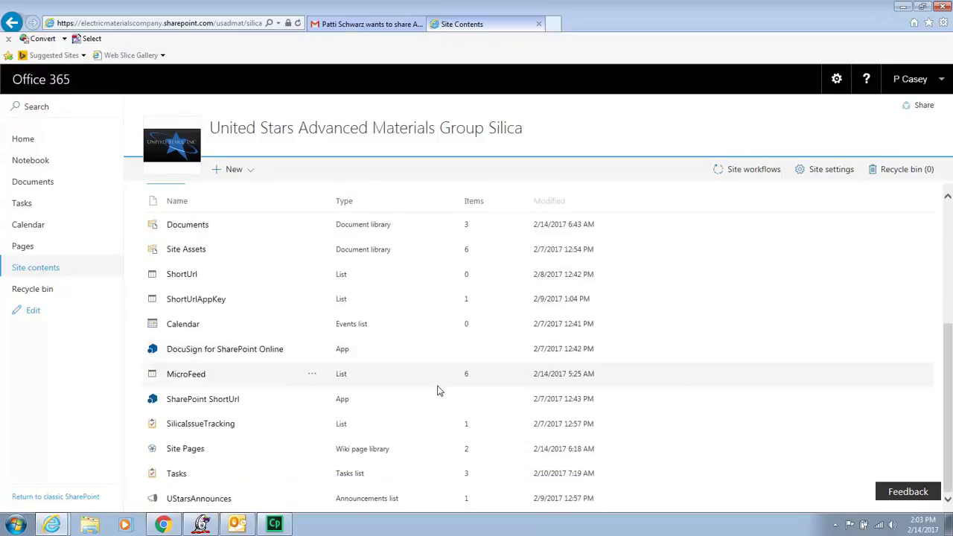
scroll(433, 383, "up", 5)
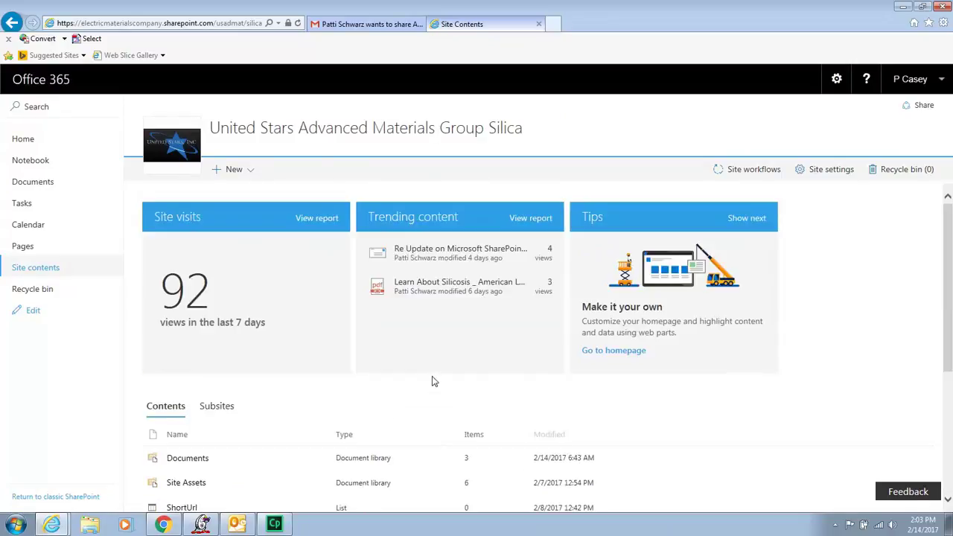
left_click(24, 296)
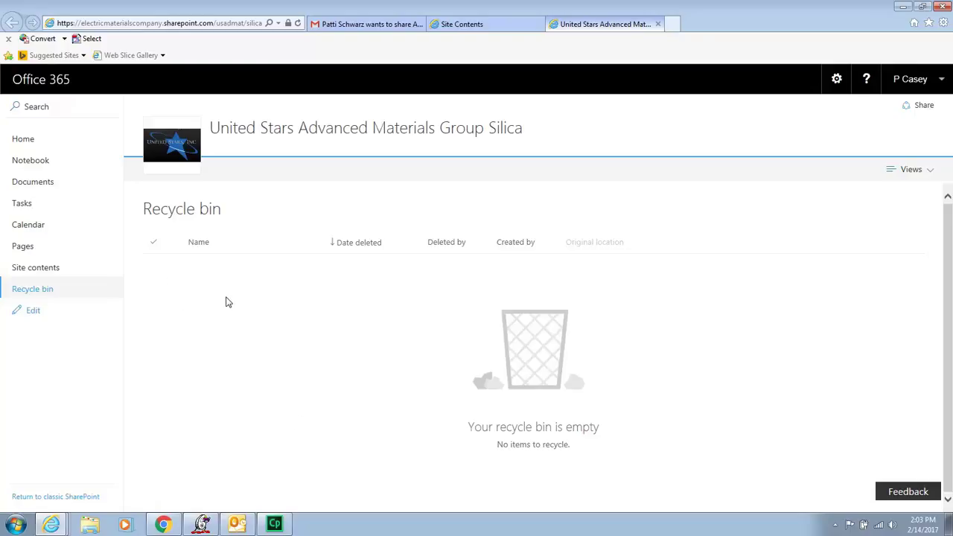
left_click(20, 140)
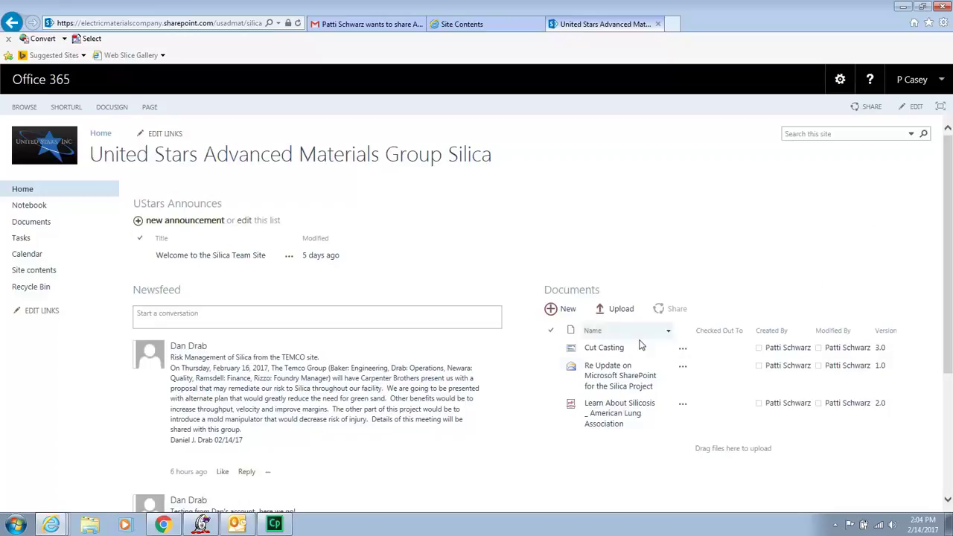
Shrink the browser and drag MVC-003V from the desktop into the Documents library, then switch to Outlook.
left_click(925, 9)
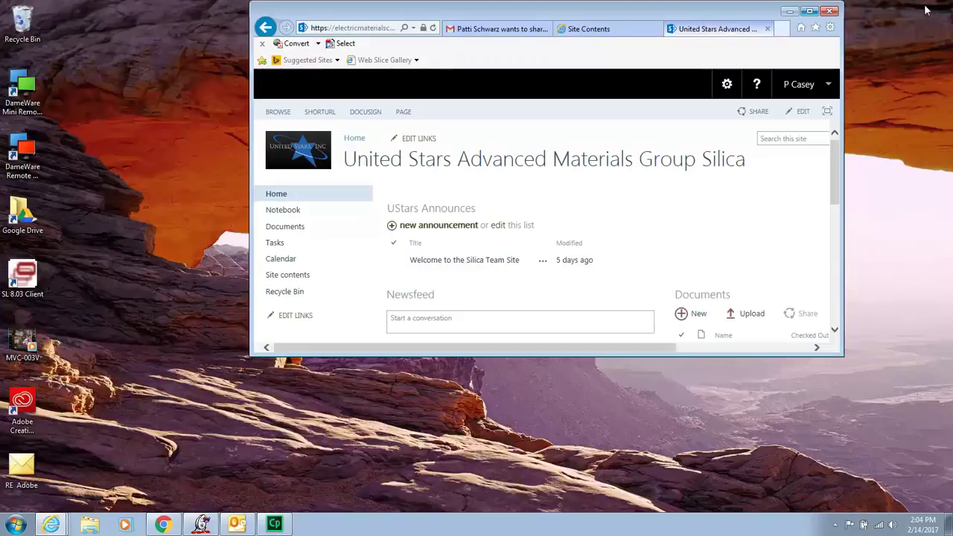
left_click_drag(685, 17, 709, 30)
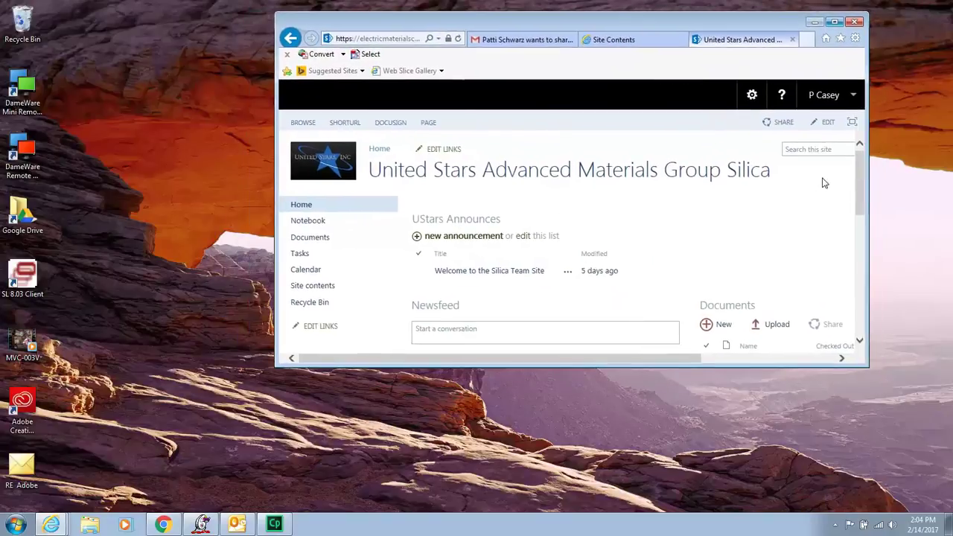
left_click_drag(869, 184, 929, 194)
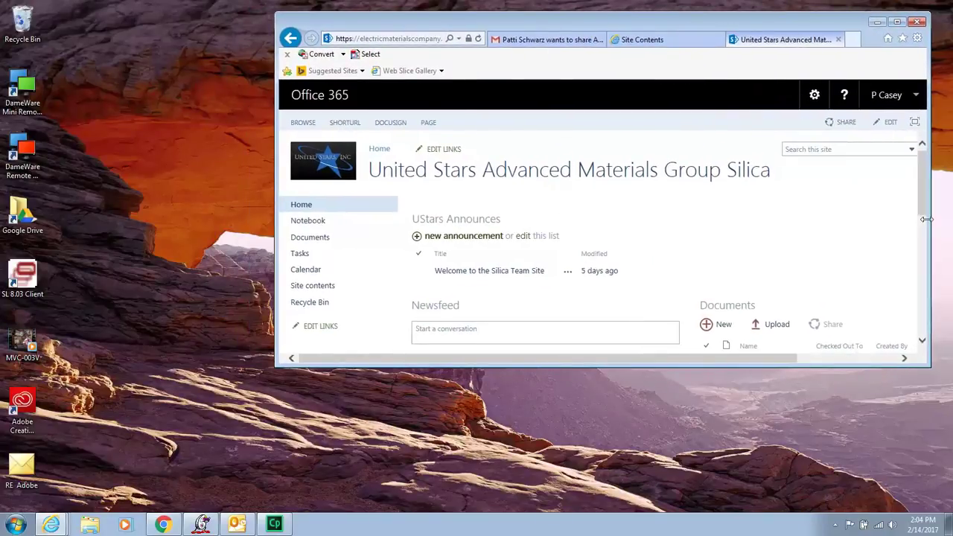
scroll(918, 234, "down", 2)
scroll(894, 231, "up", 1)
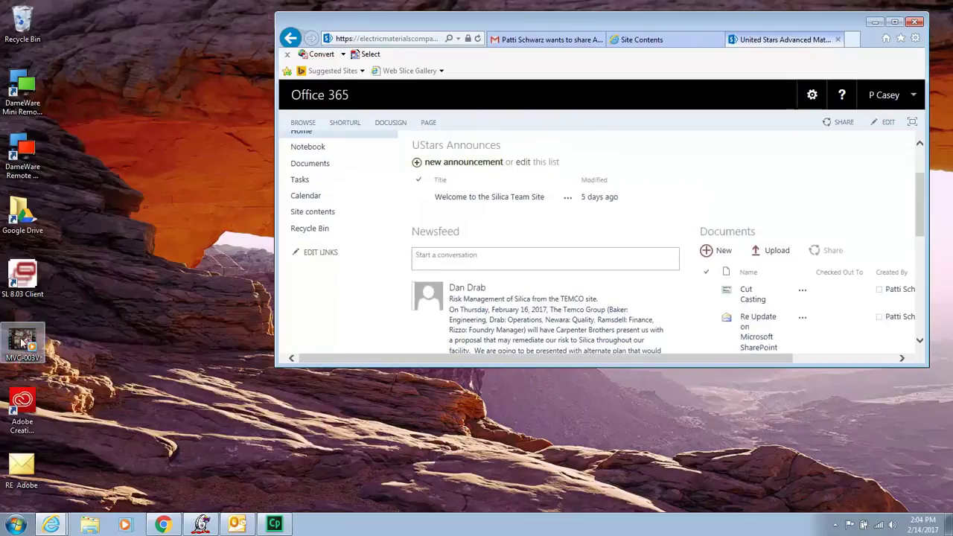
left_click_drag(22, 347, 779, 297)
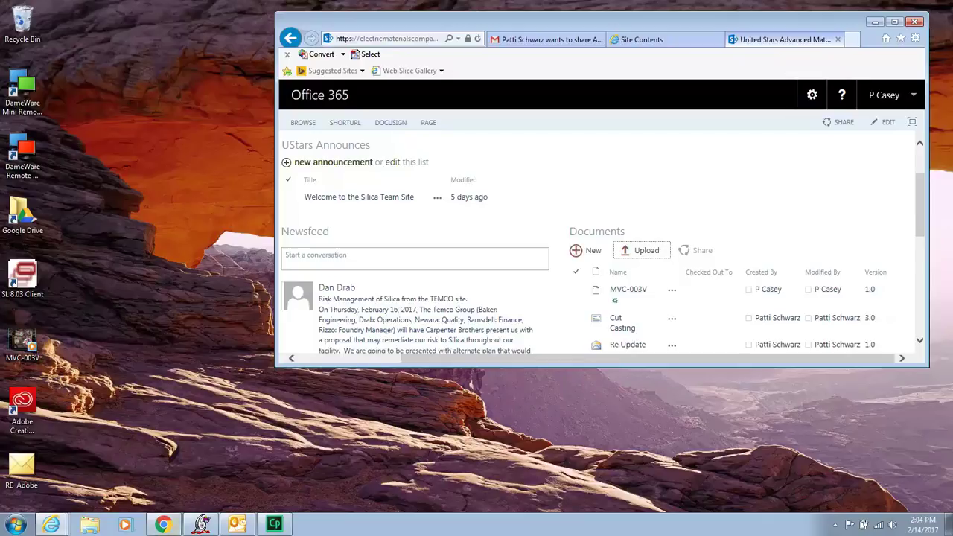
left_click(237, 525)
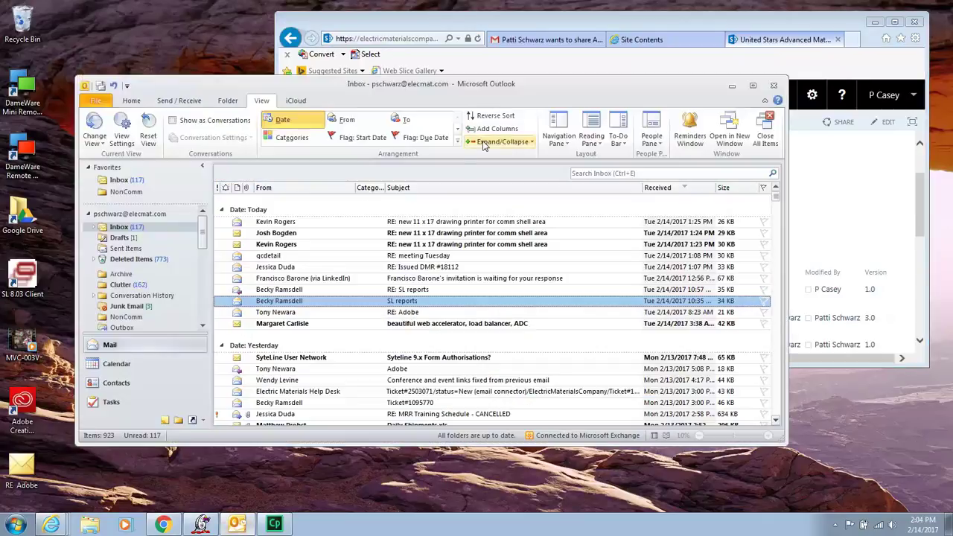
Save the RE: Adobe message to the desktop, replacing the older copy, then minimize Outlook.
left_click_drag(619, 92, 624, 41)
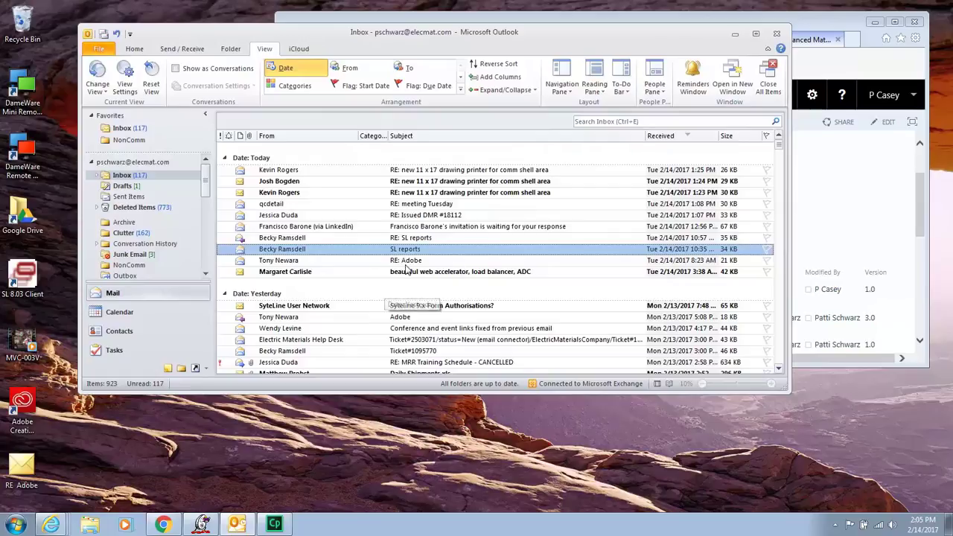
left_click(398, 260)
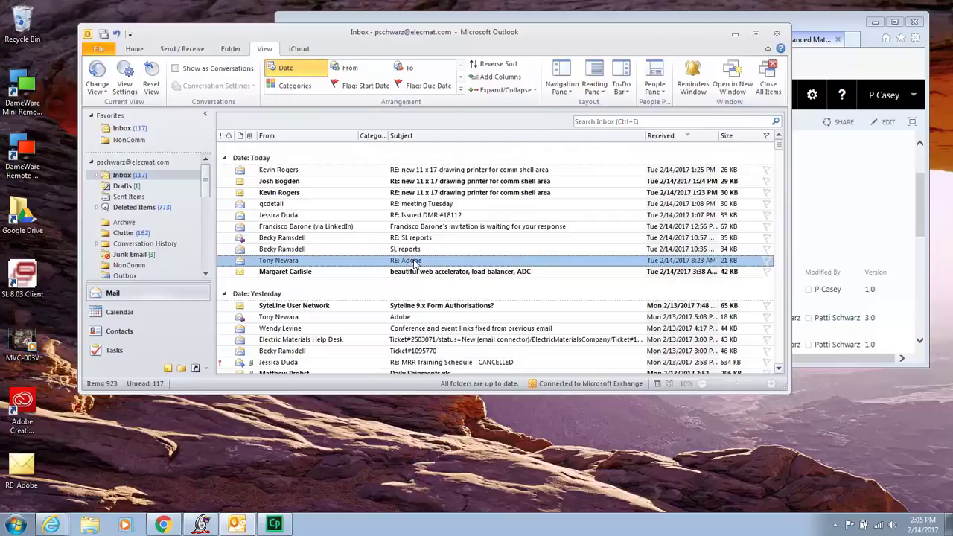
left_click_drag(413, 265, 586, 432)
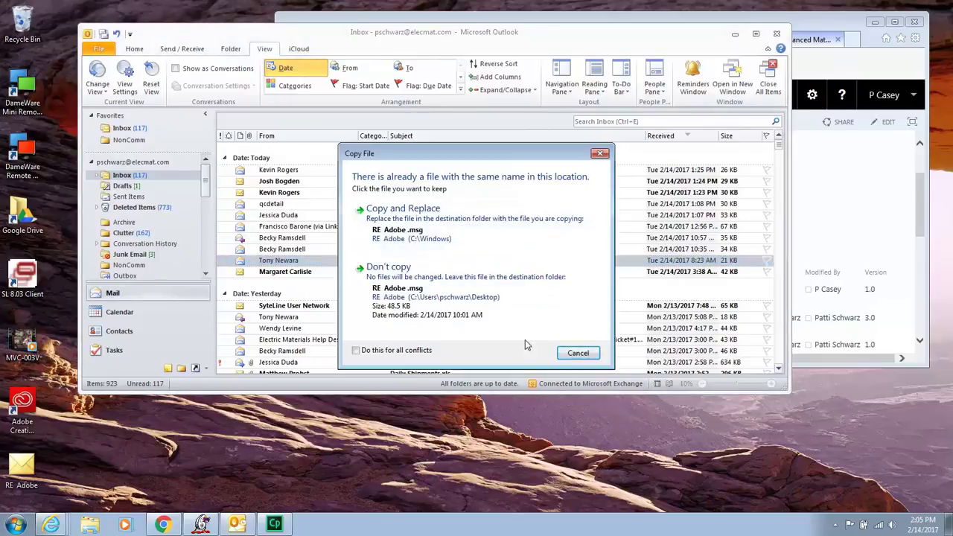
left_click(402, 211)
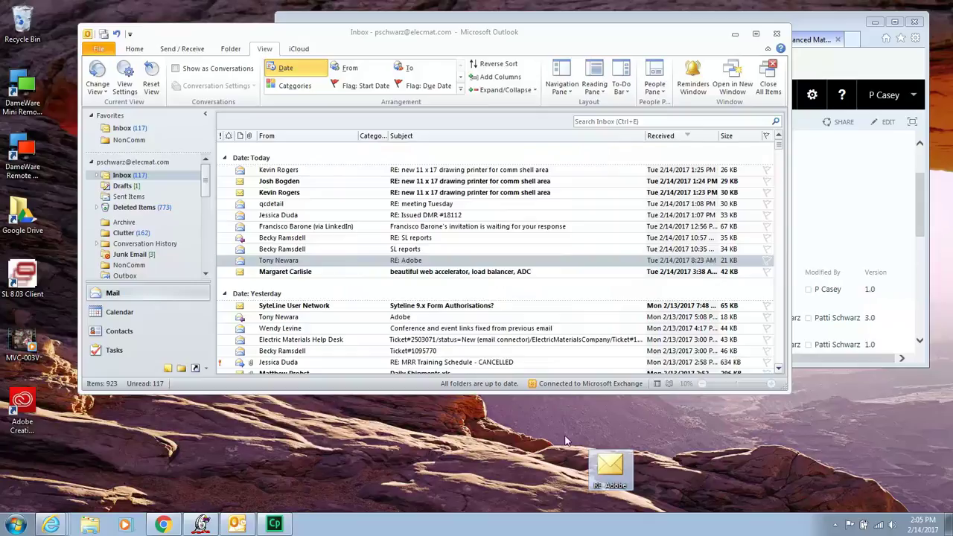
left_click(735, 34)
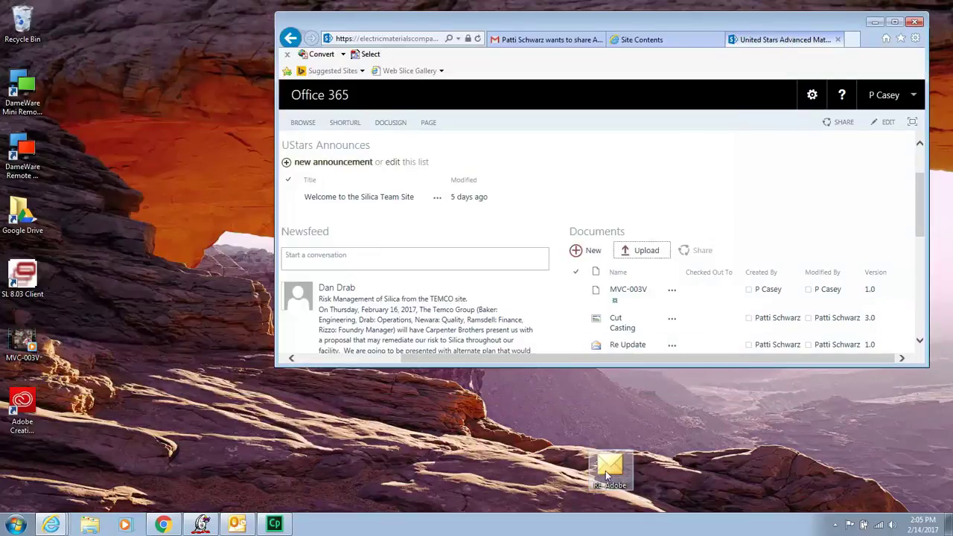
Drop the RE Adobe desktop file into the Documents library and confirm it in the full library view.
left_click_drag(607, 477, 717, 304)
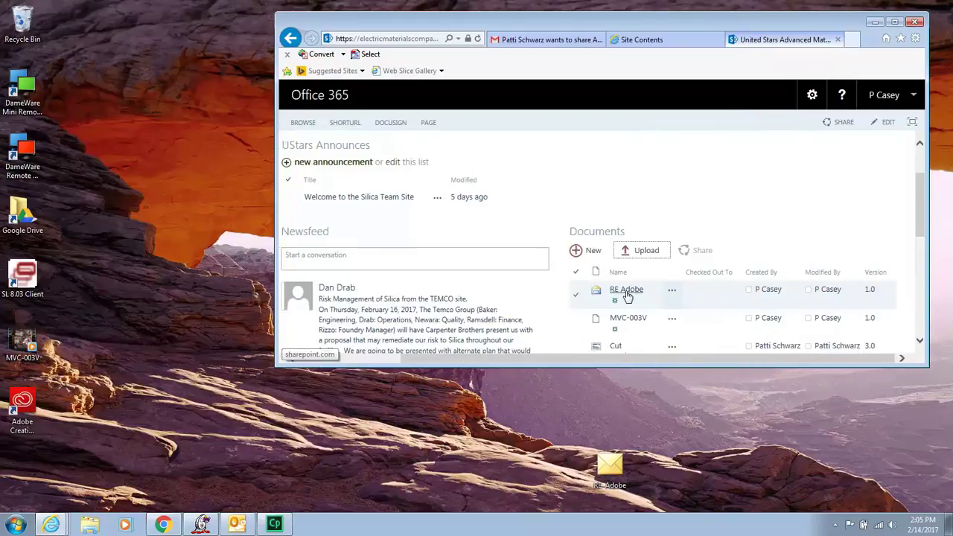
left_click(895, 21)
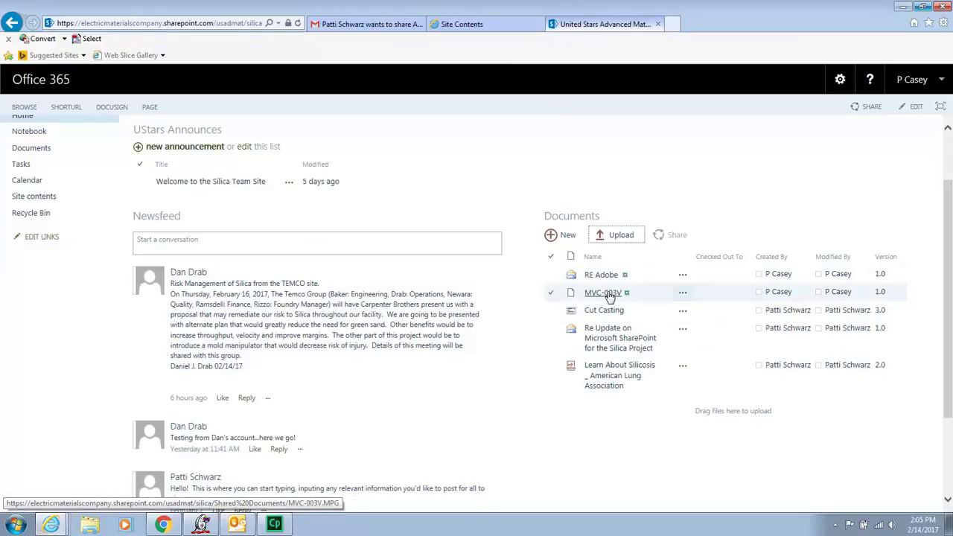
left_click(28, 153)
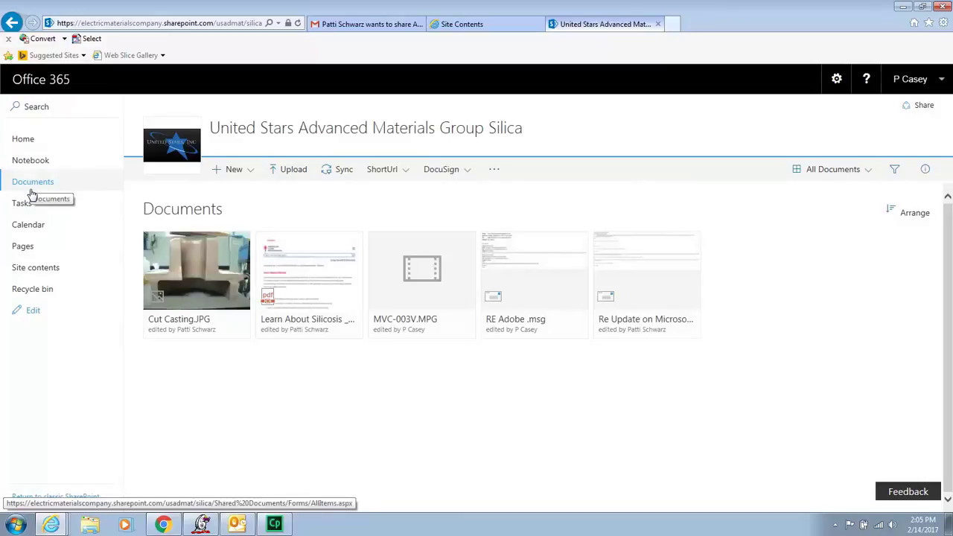
left_click(17, 142)
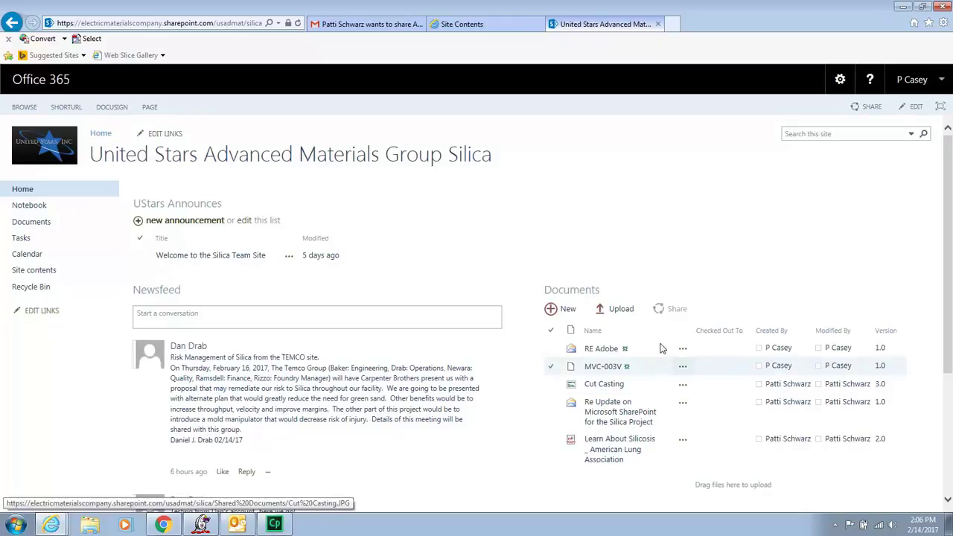
Add the Silica site to the browser's favorites bar, then sign out of the SharePoint account.
left_click(921, 6)
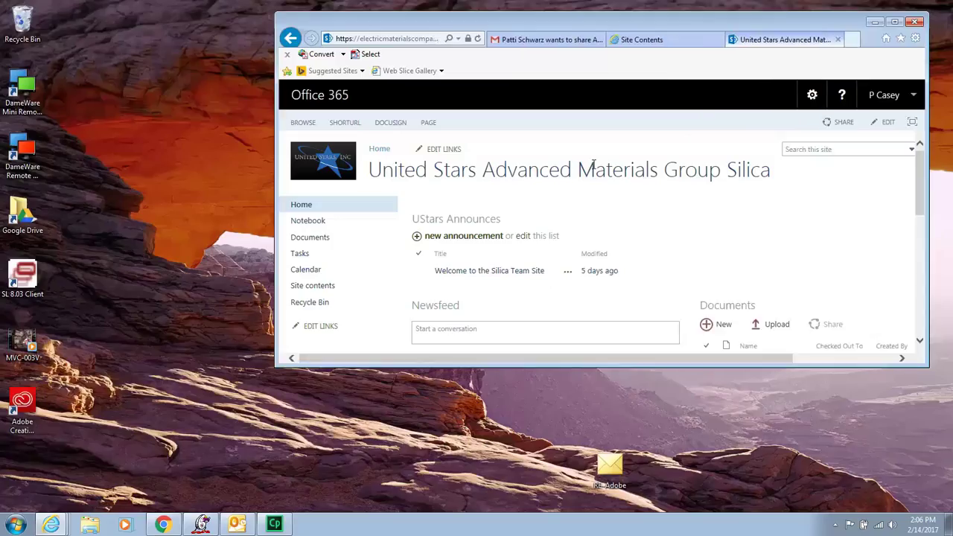
left_click_drag(922, 210, 921, 191)
left_click_drag(808, 370, 804, 459)
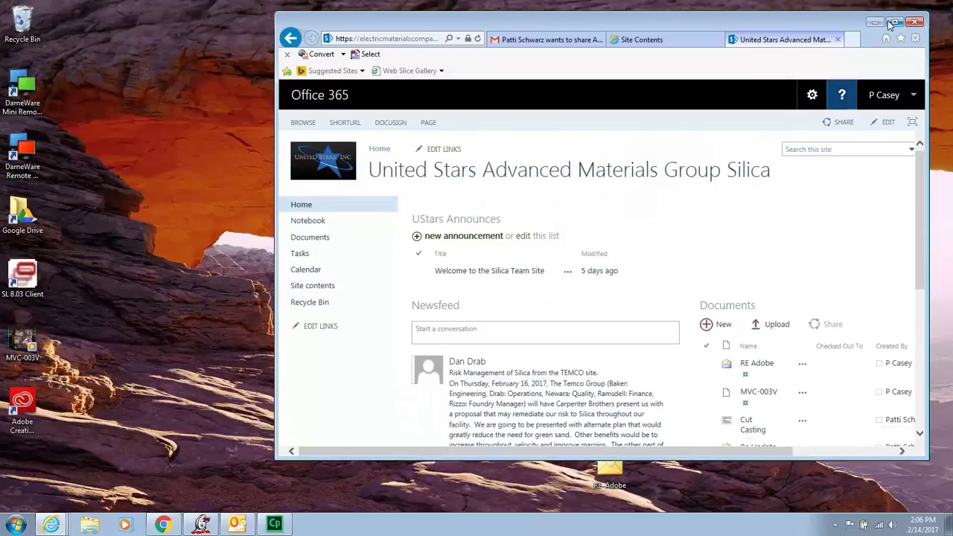
left_click(895, 21)
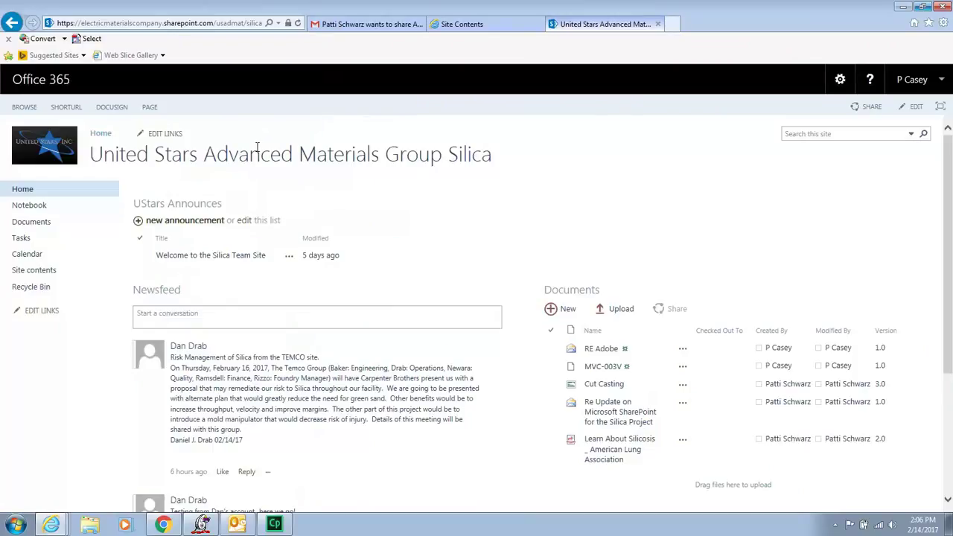
left_click(7, 57)
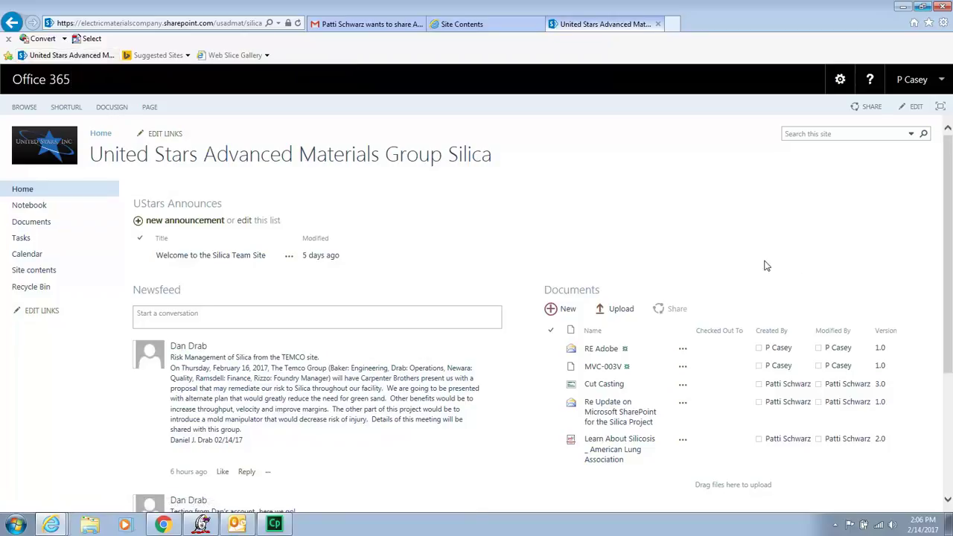
left_click(914, 78)
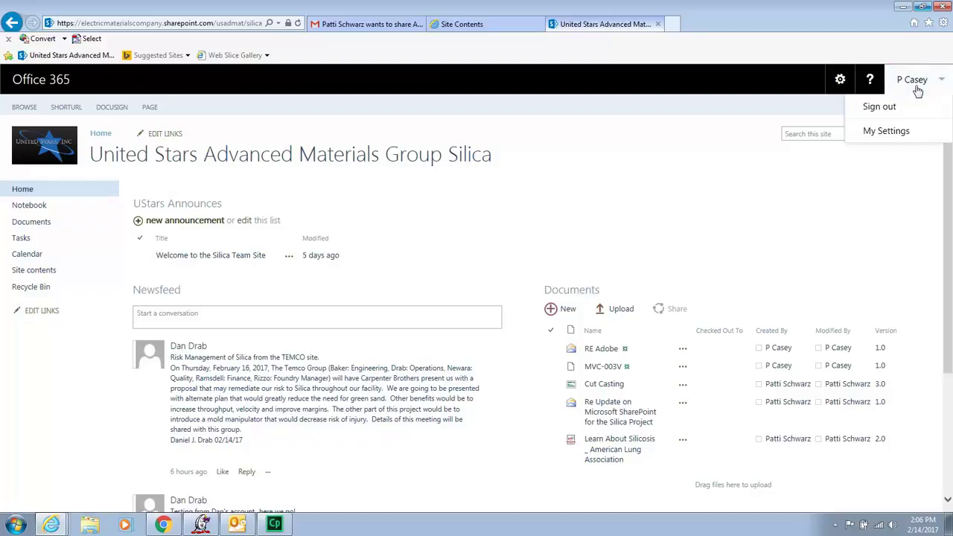
left_click(879, 106)
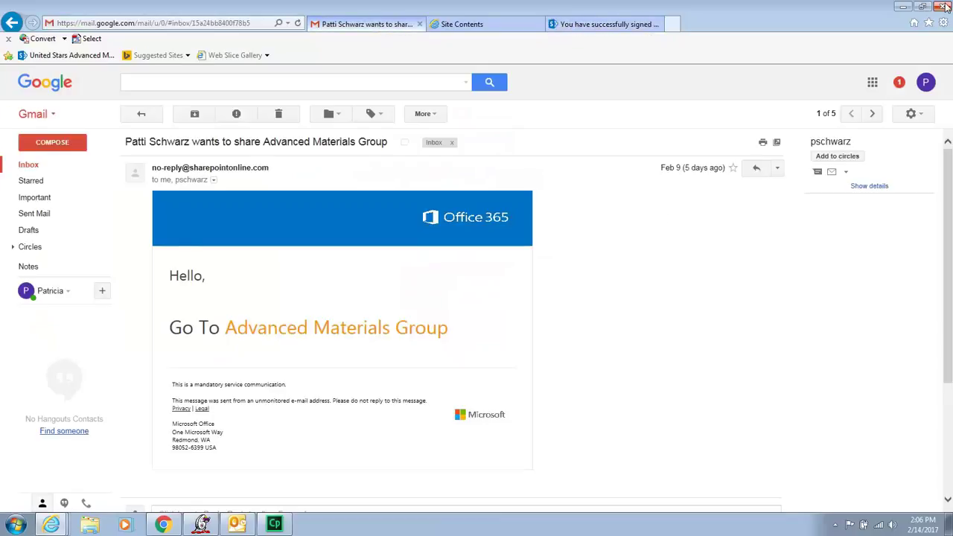
Close the browser with all its tabs, then reopen the United Stars team site favorite.
left_click(944, 7)
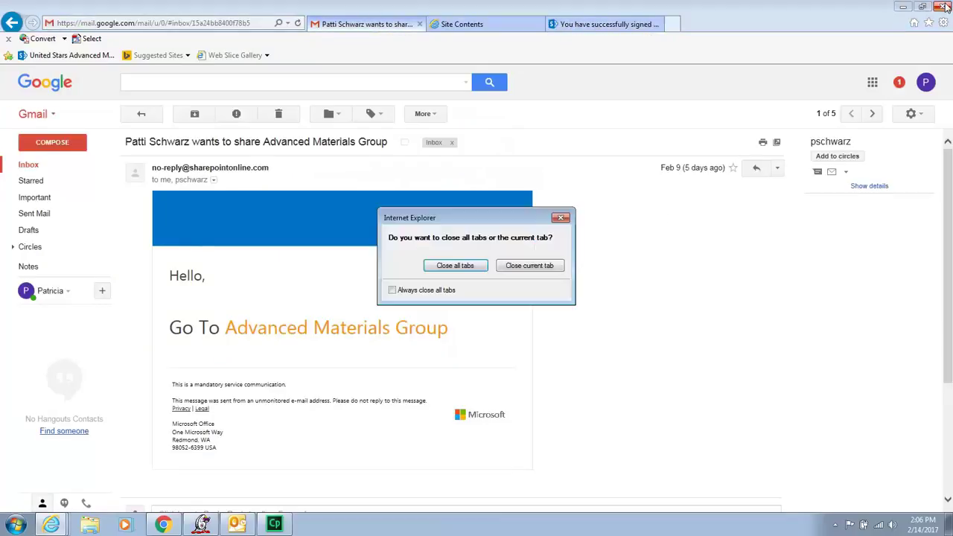
left_click(434, 269)
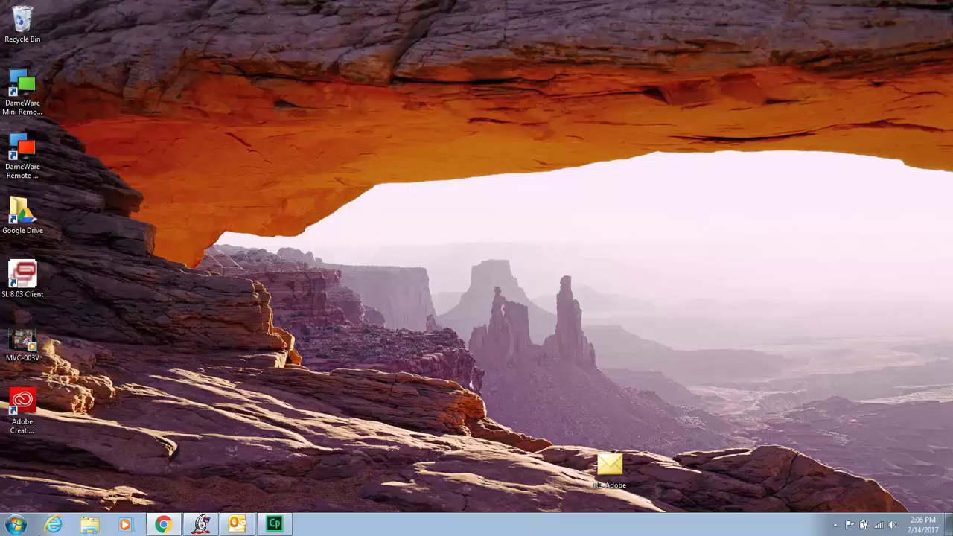
left_click(53, 525)
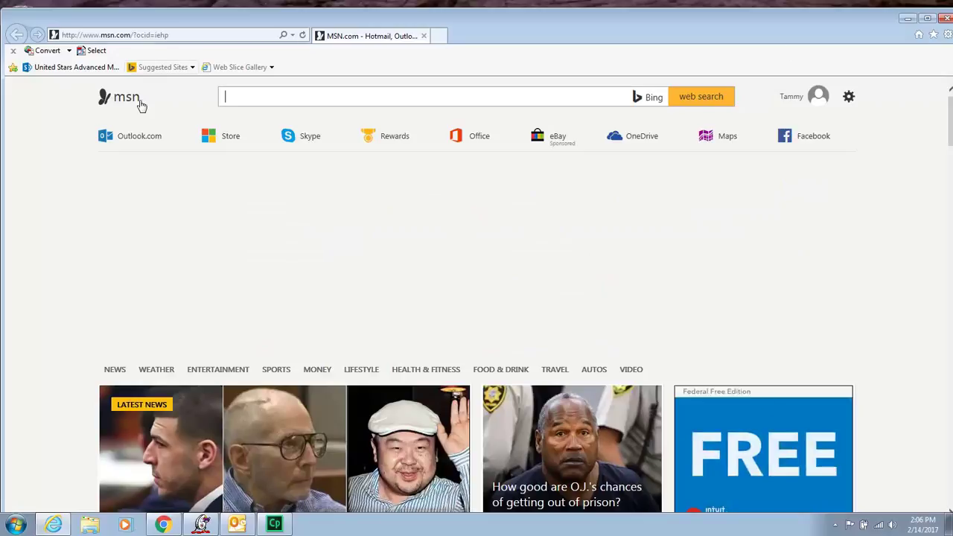
left_click(74, 67)
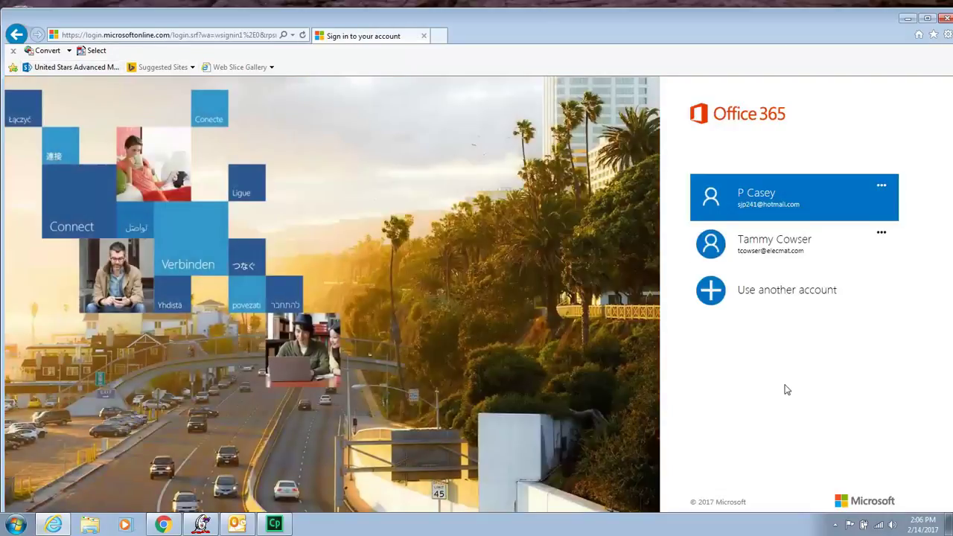
Sign back in with the saved work account and its password.
left_click(754, 197)
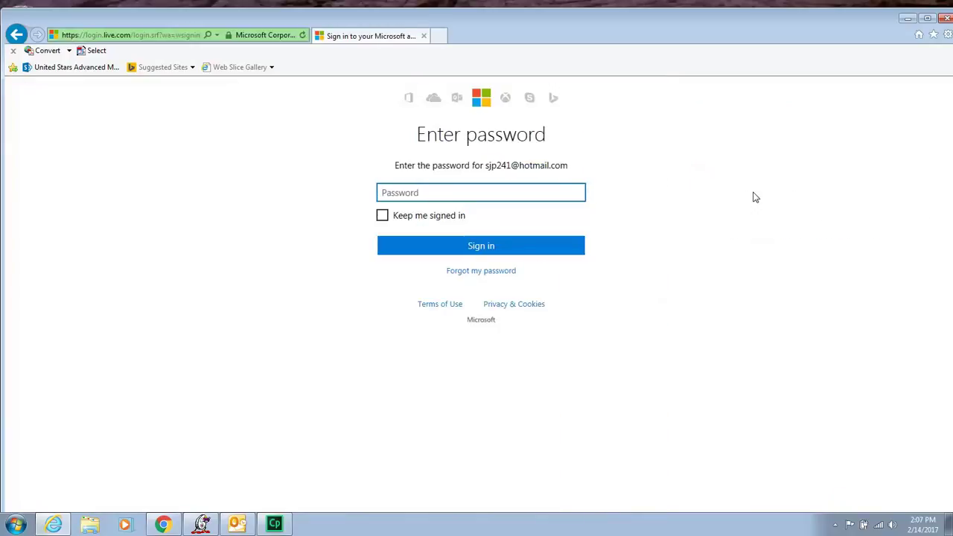
type("••••••••••")
left_click(431, 248)
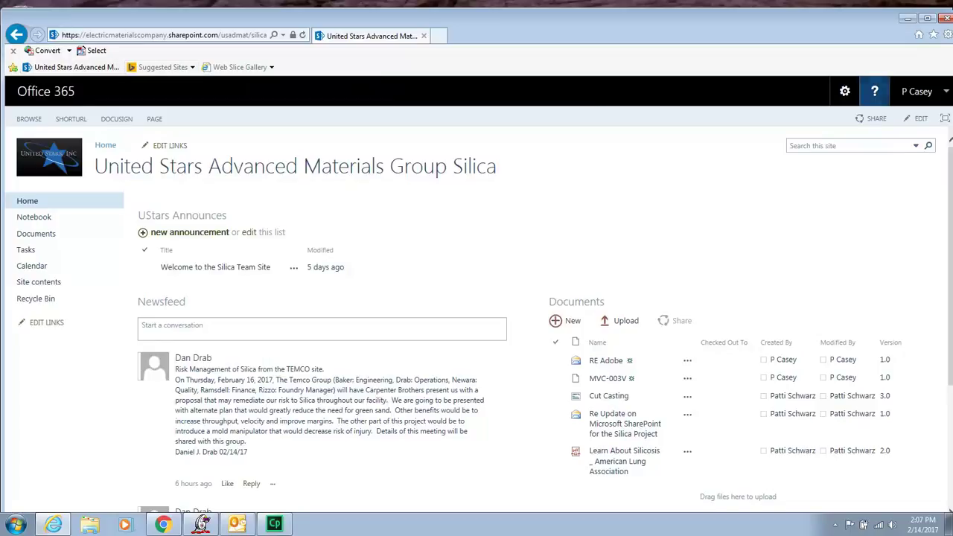
Close the browser and reopen the United Stars team site from its favorite.
left_click(944, 18)
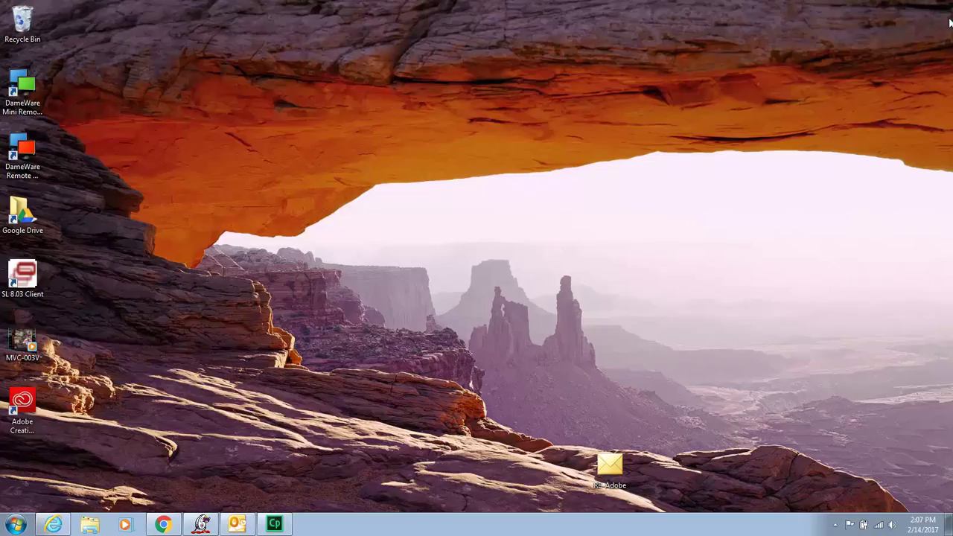
left_click(52, 525)
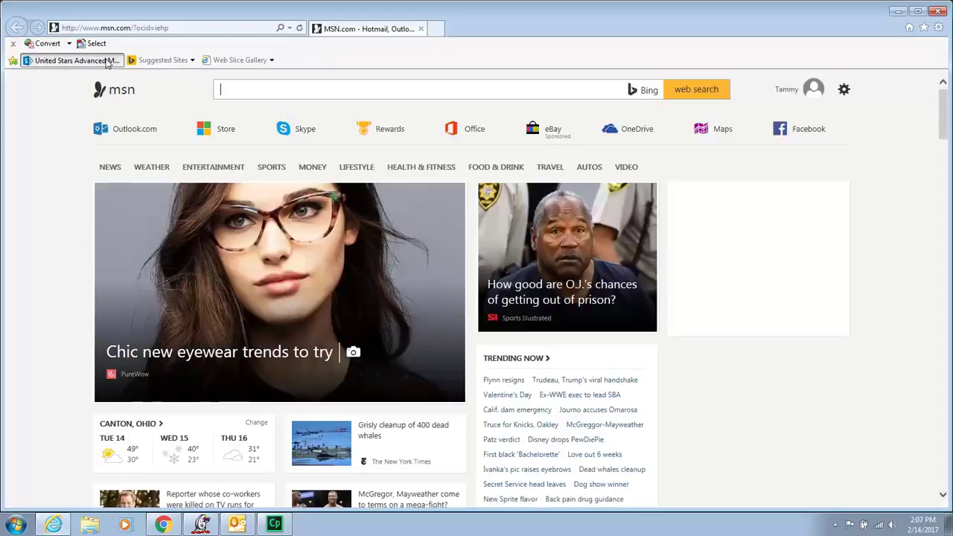
left_click(107, 64)
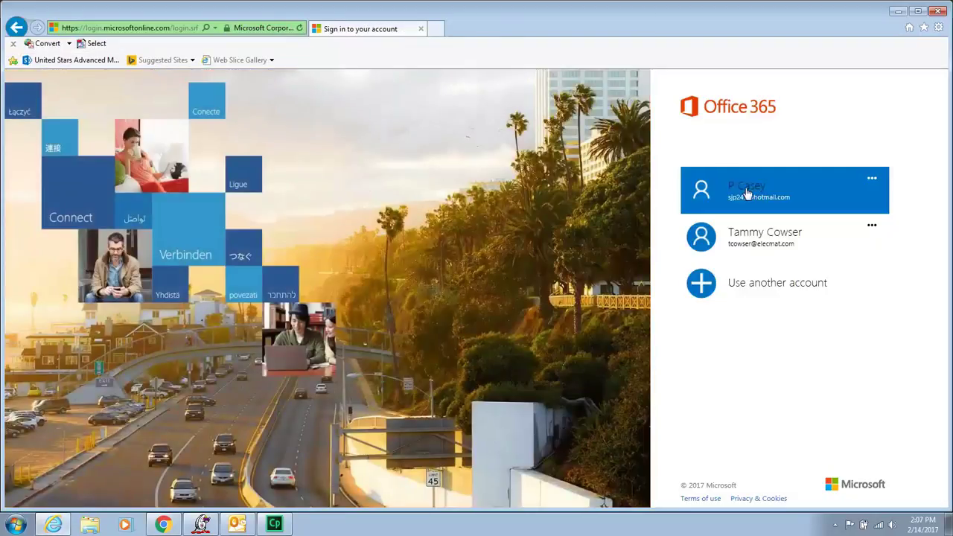
Sign in with the saved work account and password, with Keep me signed in ticked.
left_click(747, 191)
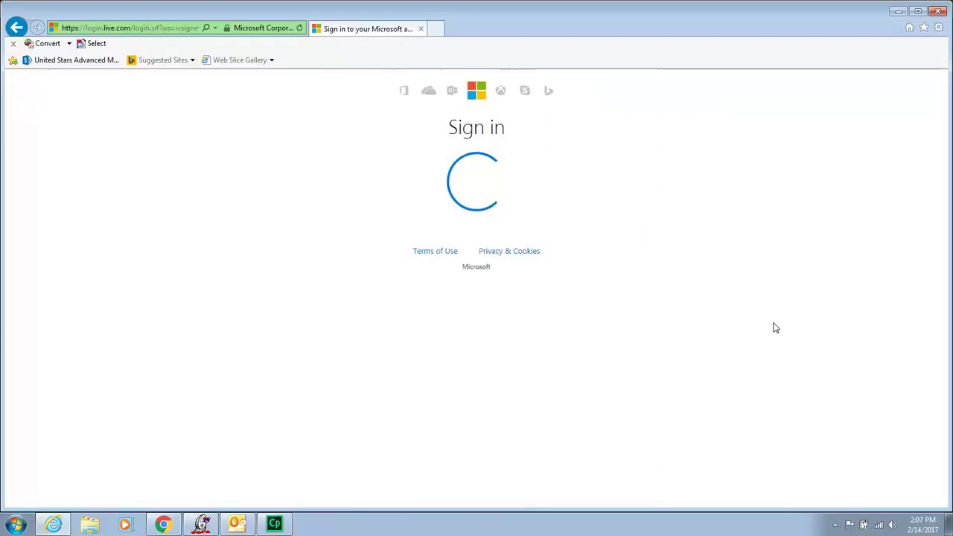
left_click(377, 208)
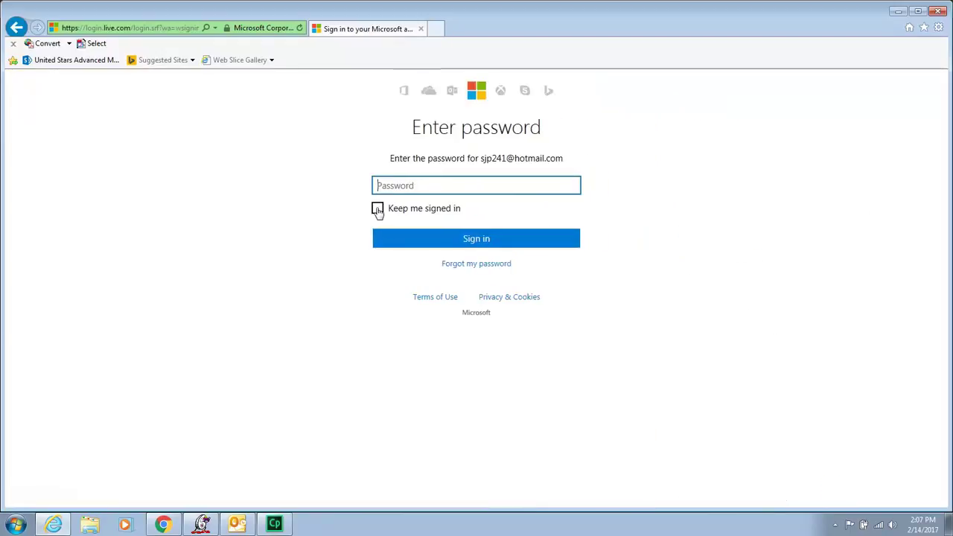
left_click(462, 185)
type("****")
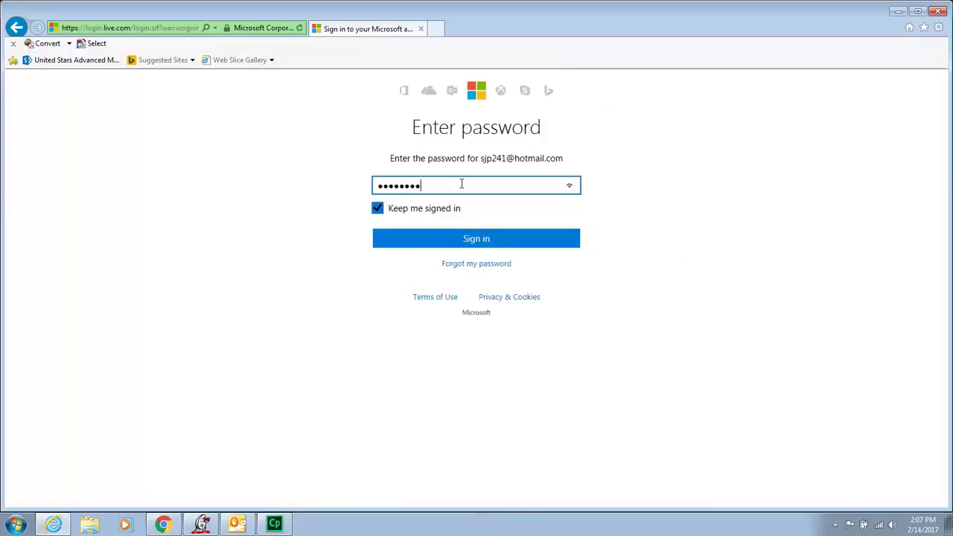
left_click(494, 239)
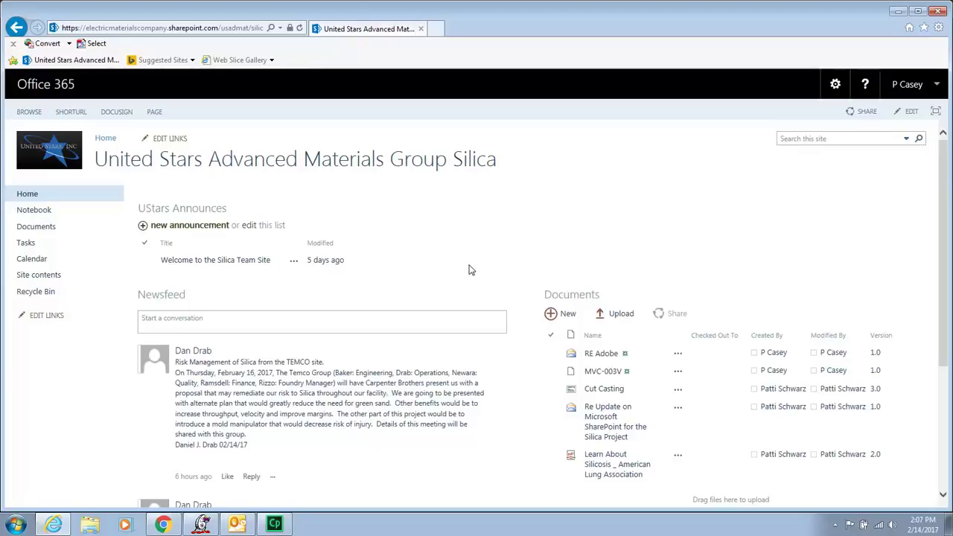
Refresh the Silica team site home page once sign-in completes.
left_click(481, 218)
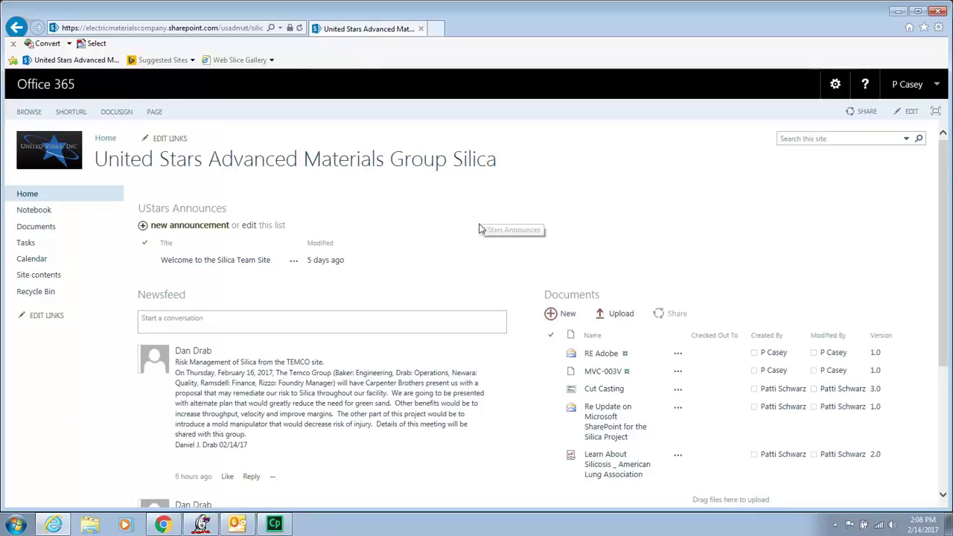
left_click(944, 12)
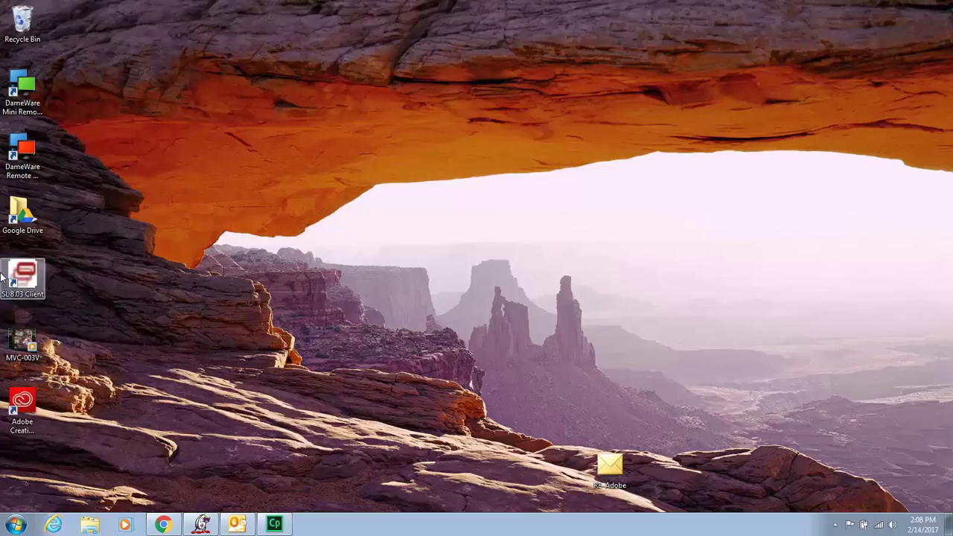
left_click(53, 524)
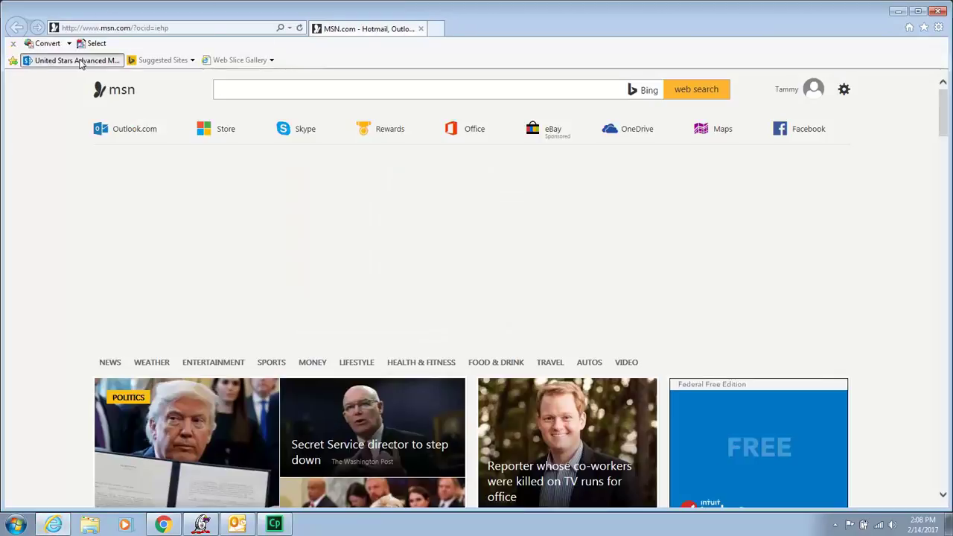
left_click(75, 59)
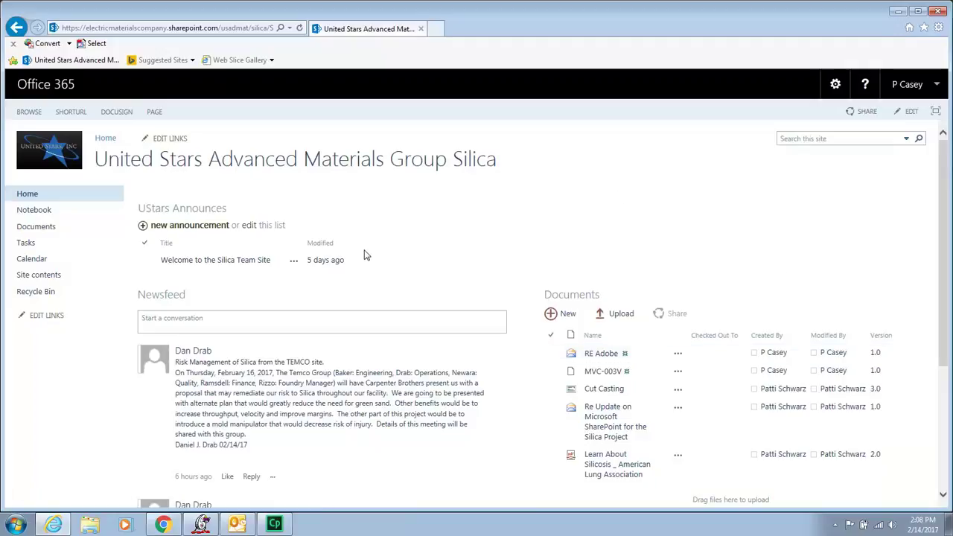
left_click(109, 140)
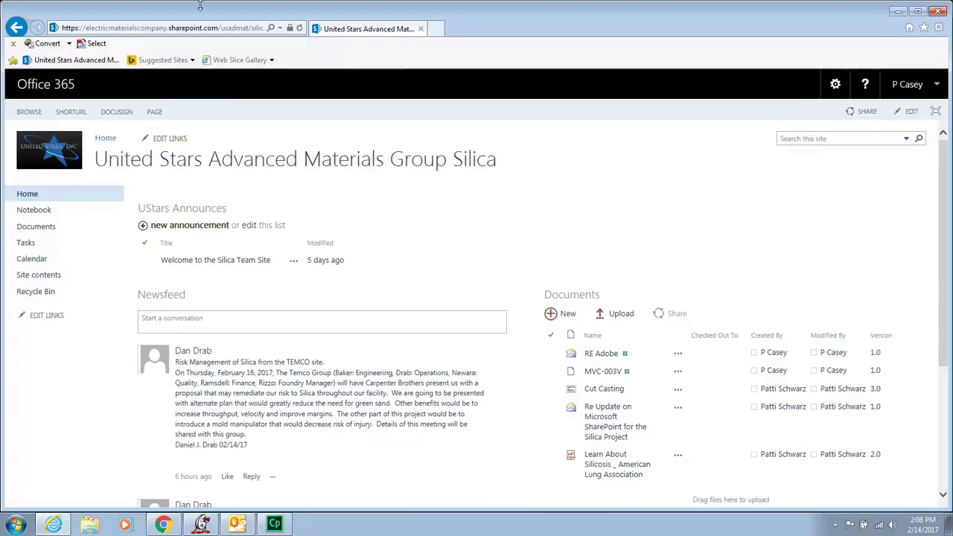
Search the site for 'Carpenter' and preview the TEMCO silica risk-management newsfeed post.
left_click(108, 141)
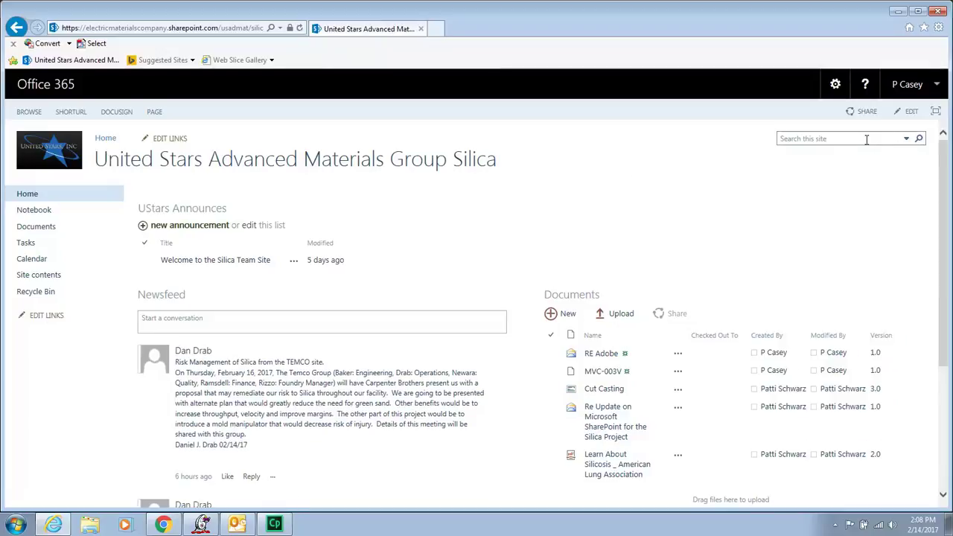
left_click(866, 139)
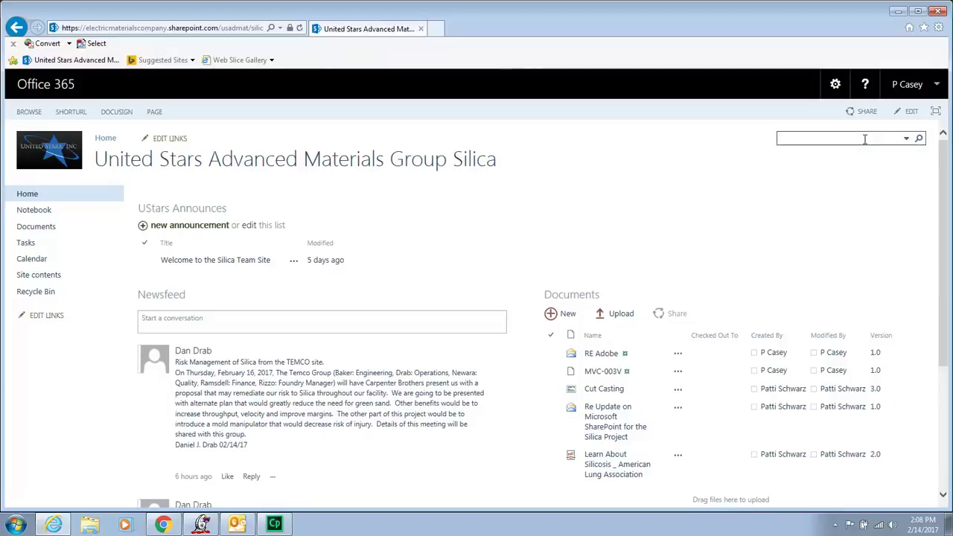
type("Ca")
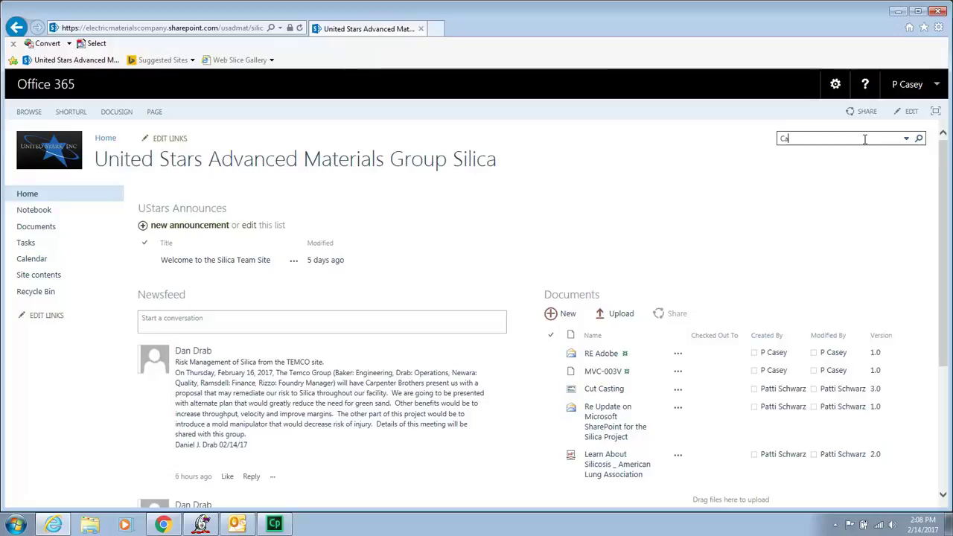
type("rpenter")
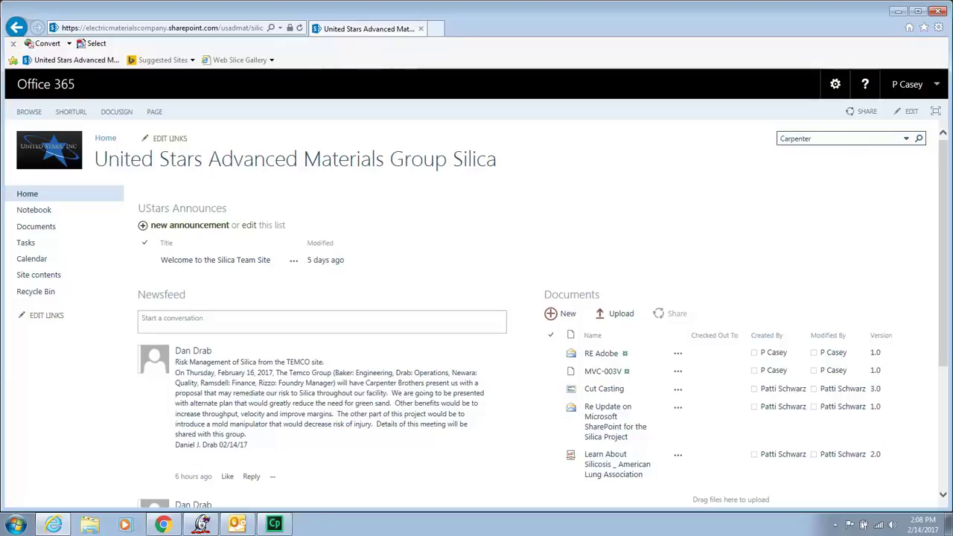
left_click(920, 139)
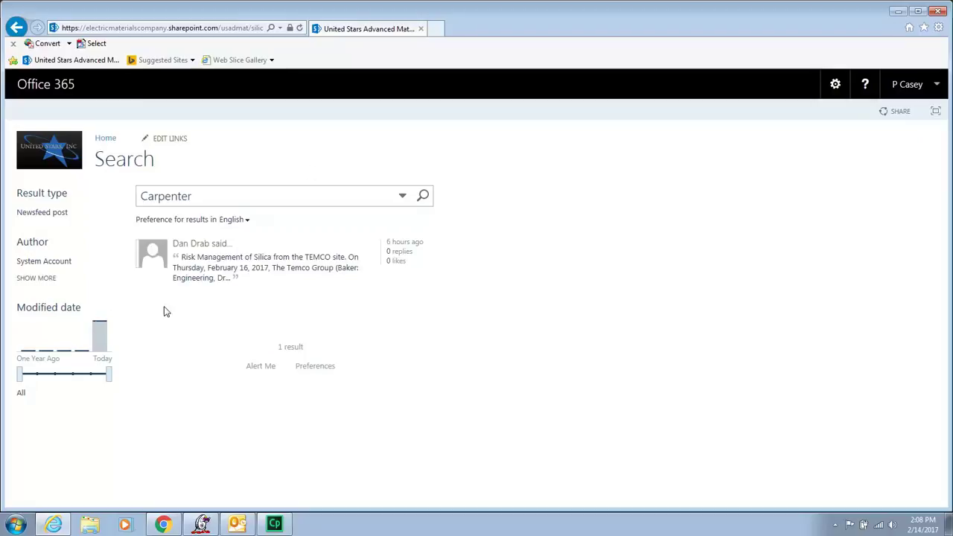
mouse_move(201, 252)
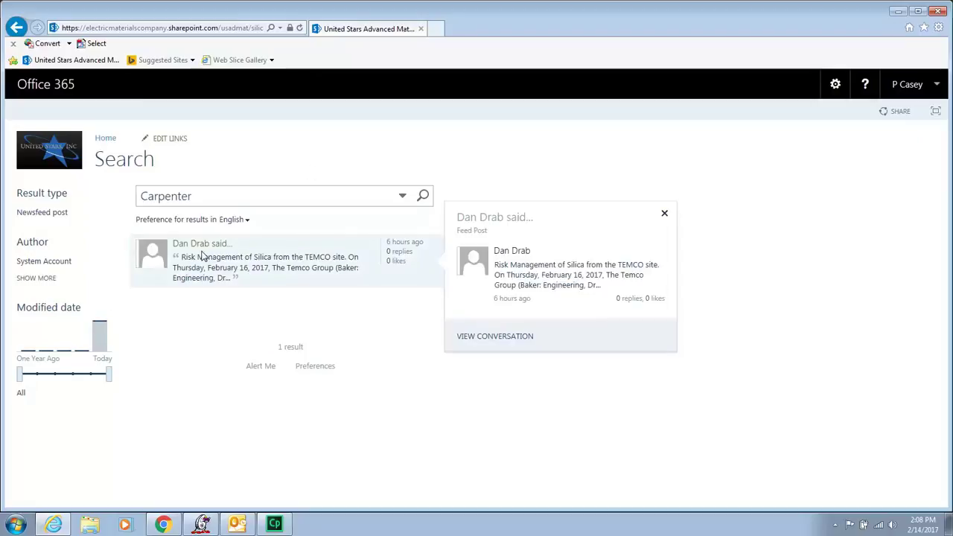
From the home page, search the site for 'casting' and look over the results.
left_click(104, 138)
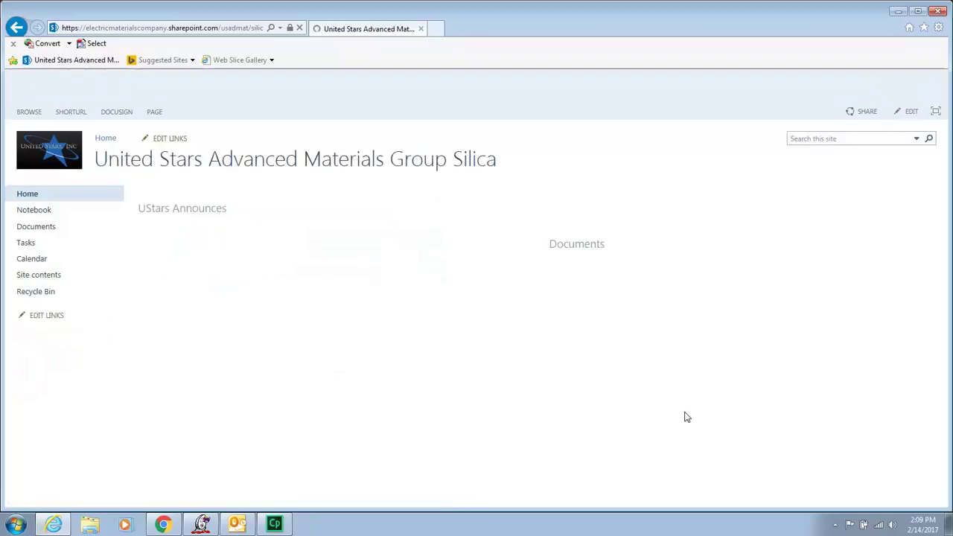
left_click(832, 136)
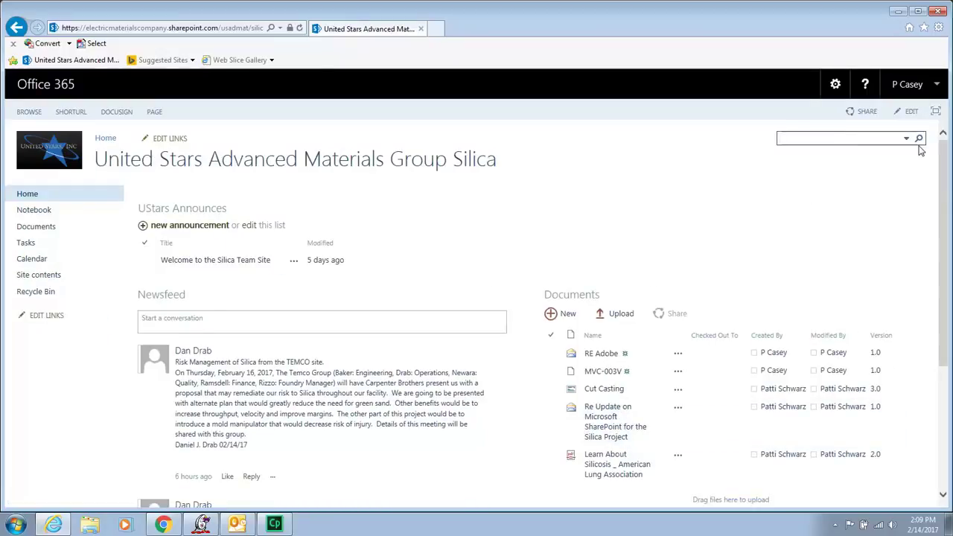
type("casting")
key("Return")
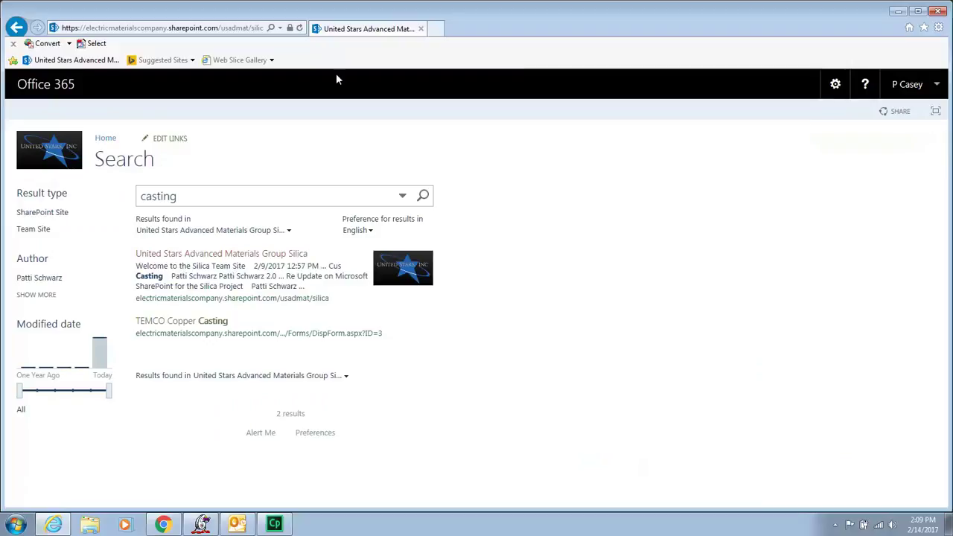
mouse_move(207, 326)
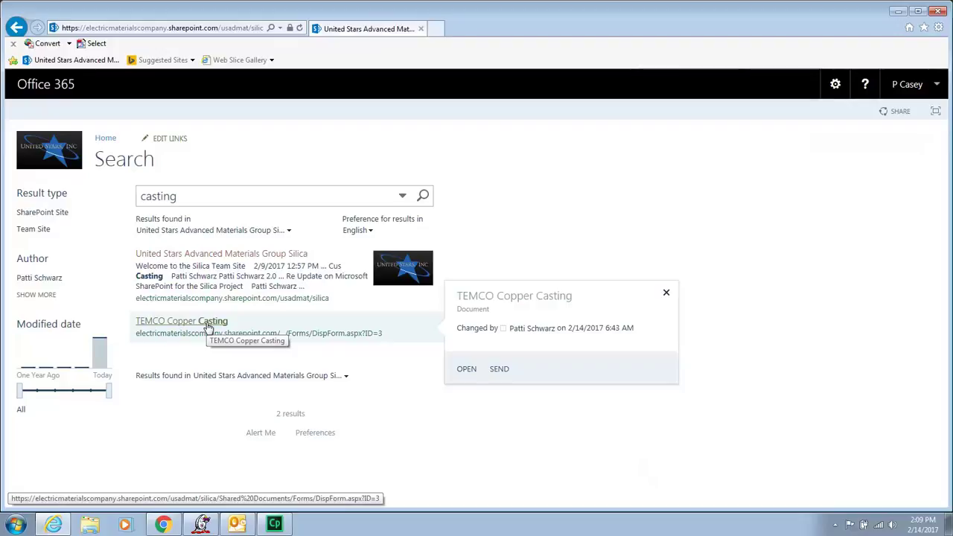
mouse_move(267, 255)
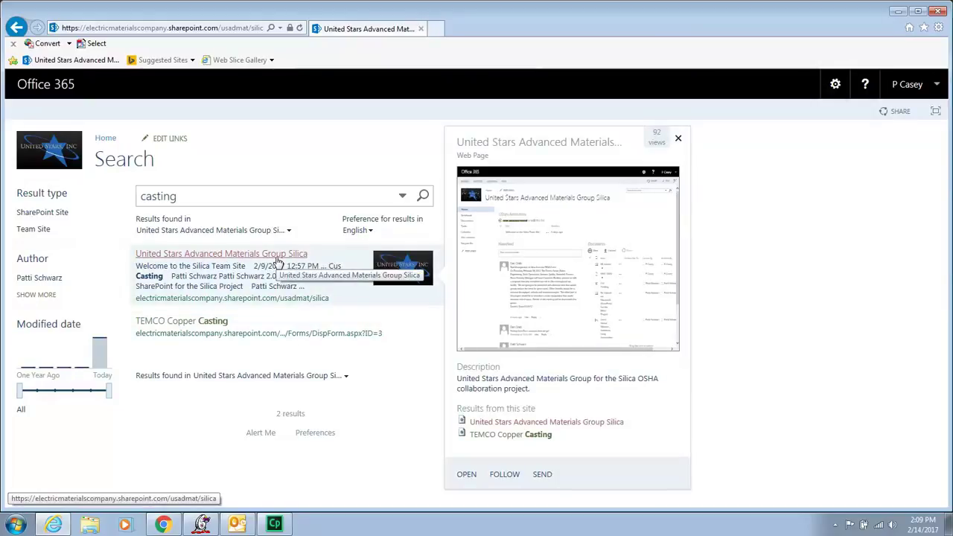
Widen the casting search scope to Everything, then go back from the access-request page.
left_click(345, 379)
left_click(246, 392)
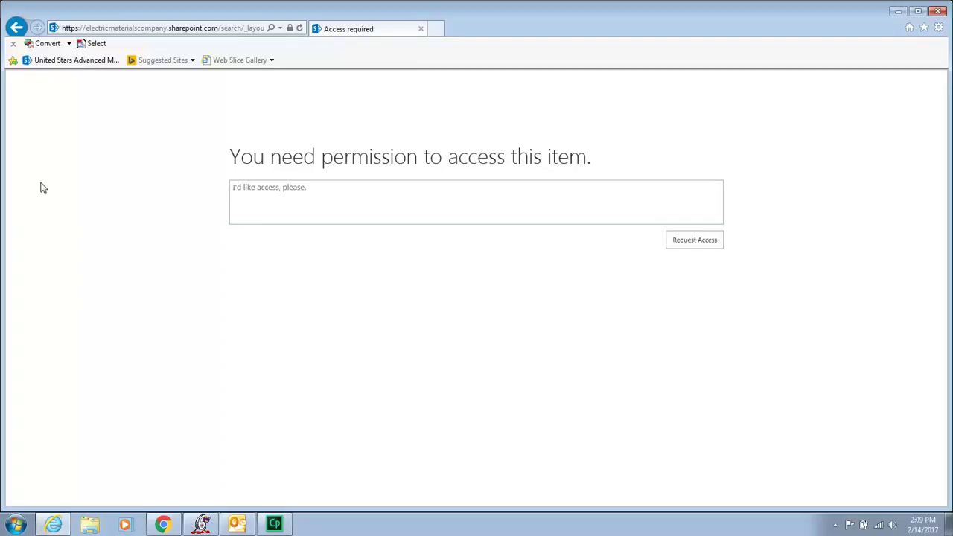
left_click(384, 199)
left_click(17, 28)
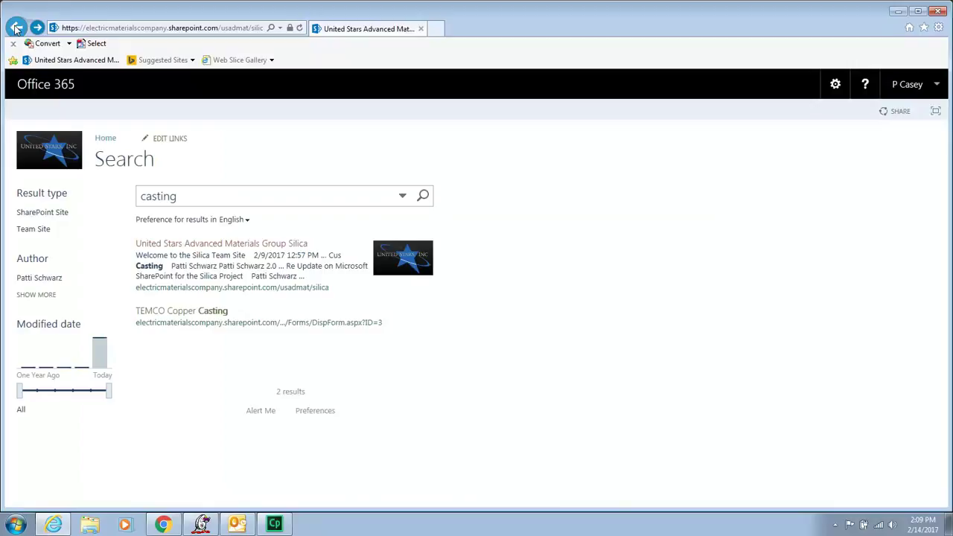
Go back to the Silica team site home page using Back and the Home breadcrumb.
left_click(17, 28)
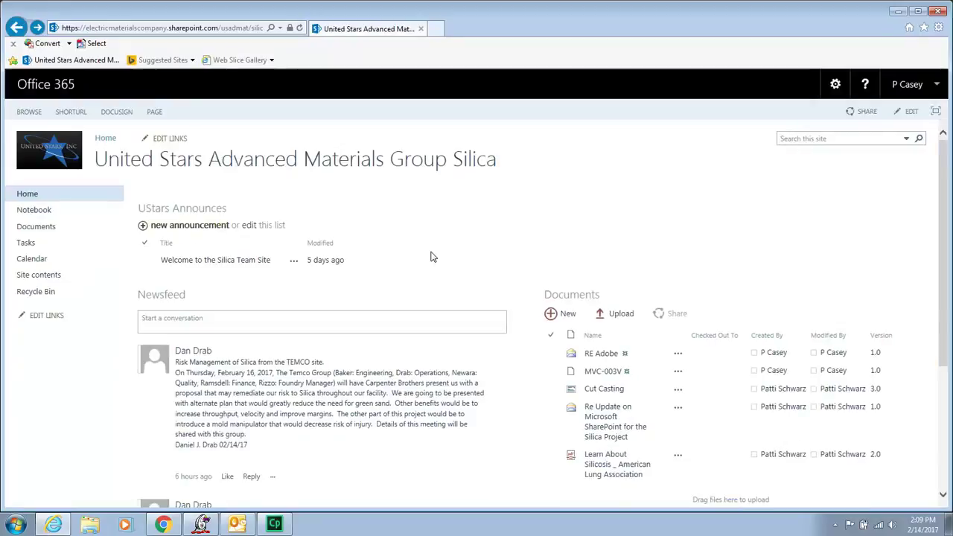
left_click(809, 142)
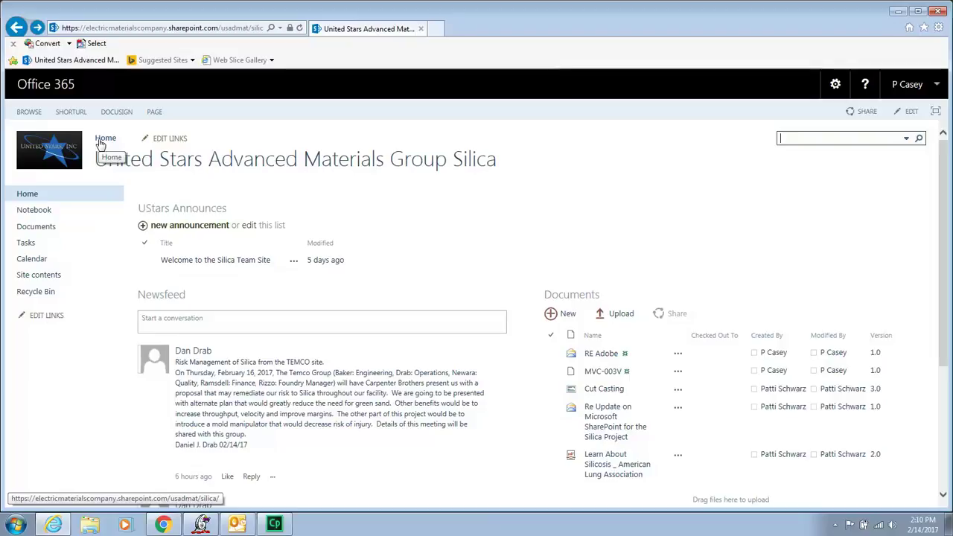
left_click(101, 141)
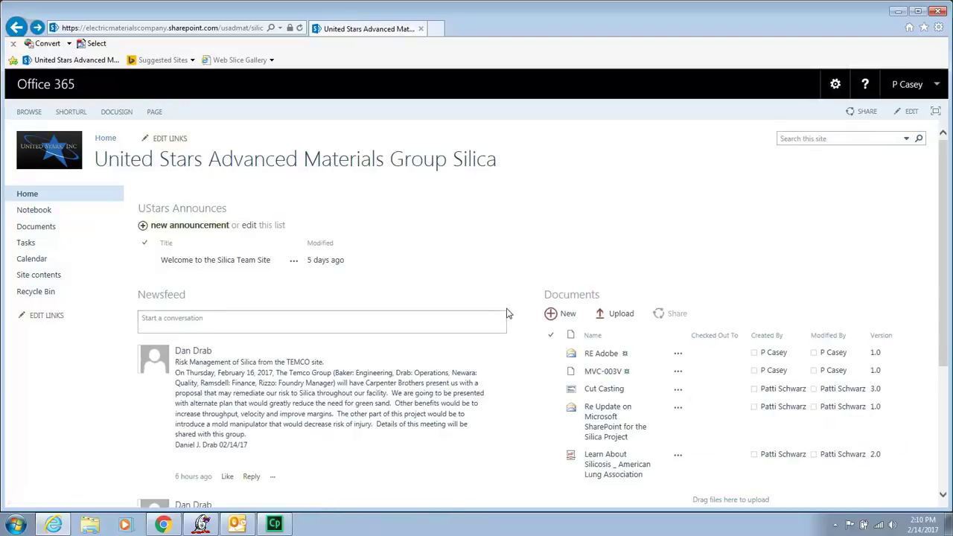
Open the UsAdMat Silica OSHA Group Notebook in OneNote Online, then return to the team site.
left_click(31, 213)
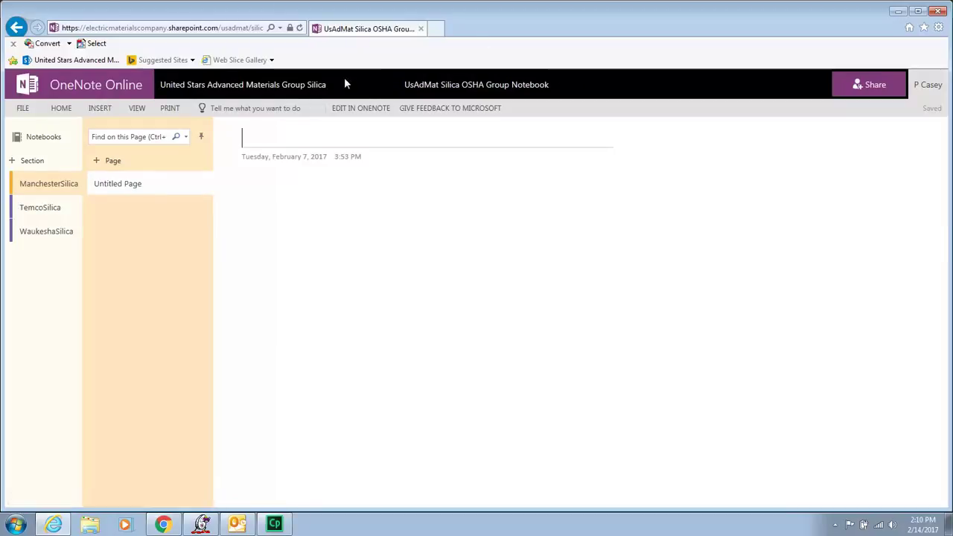
left_click(239, 86)
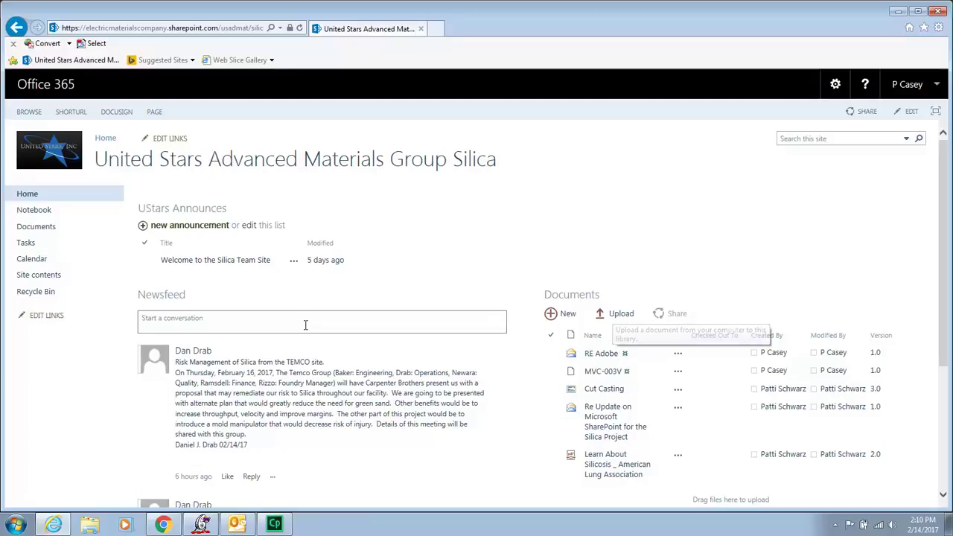
Open the osha.gov/silica link from the newsfeed post, then close it and scroll back up.
scroll(315, 328, "down", 1)
scroll(315, 329, "down", 5)
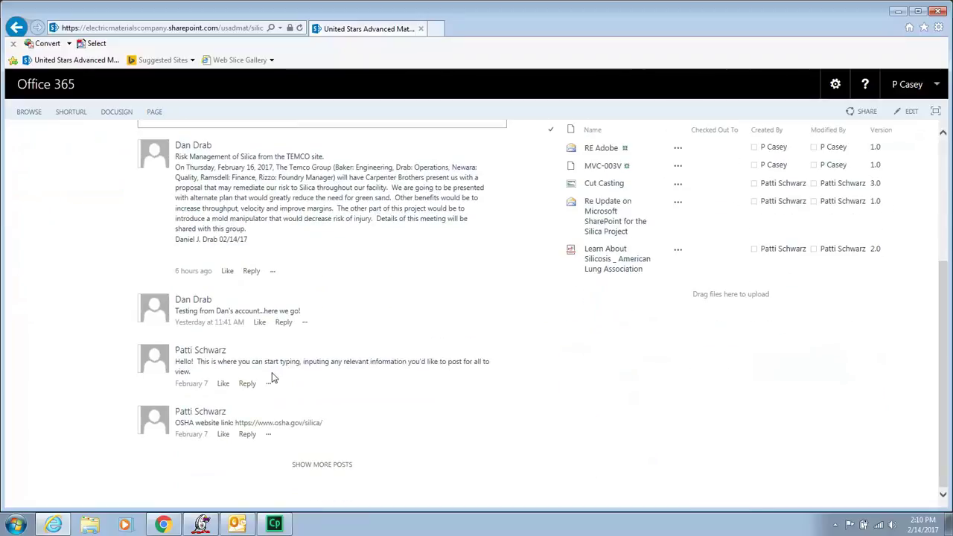
left_click(284, 423)
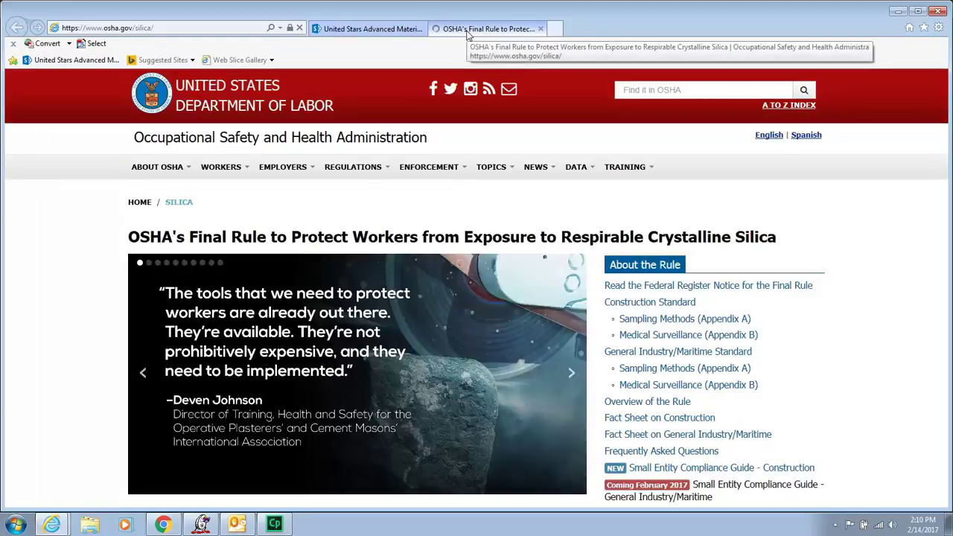
left_click(542, 30)
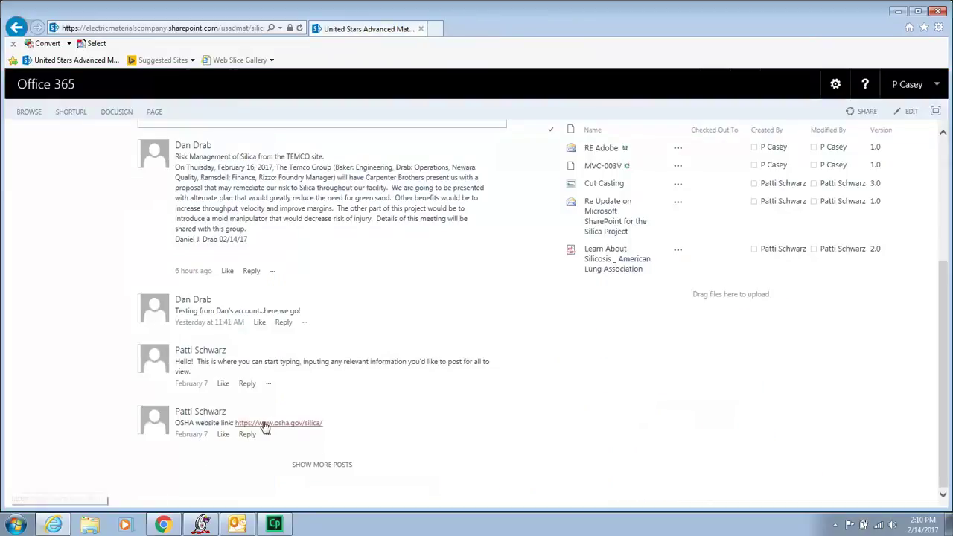
scroll(393, 455, "up", 3)
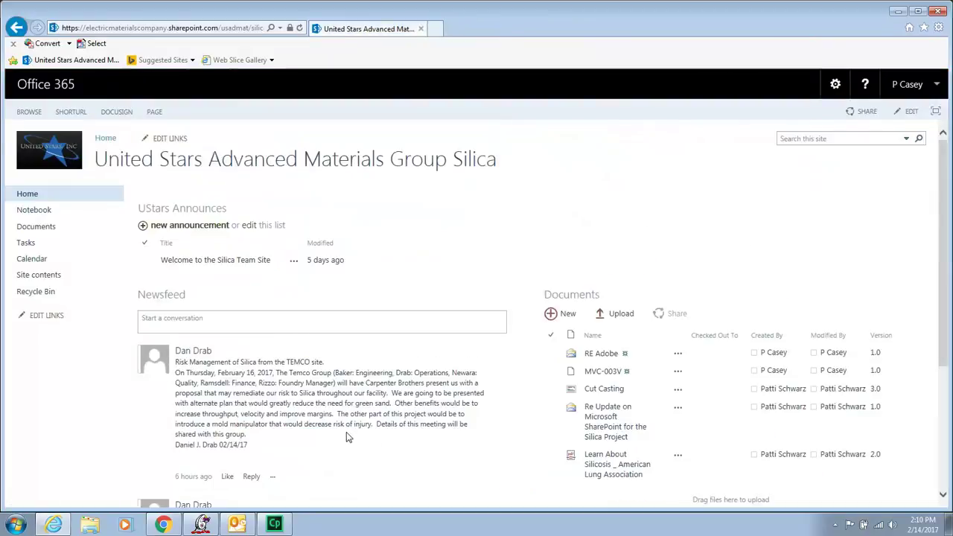